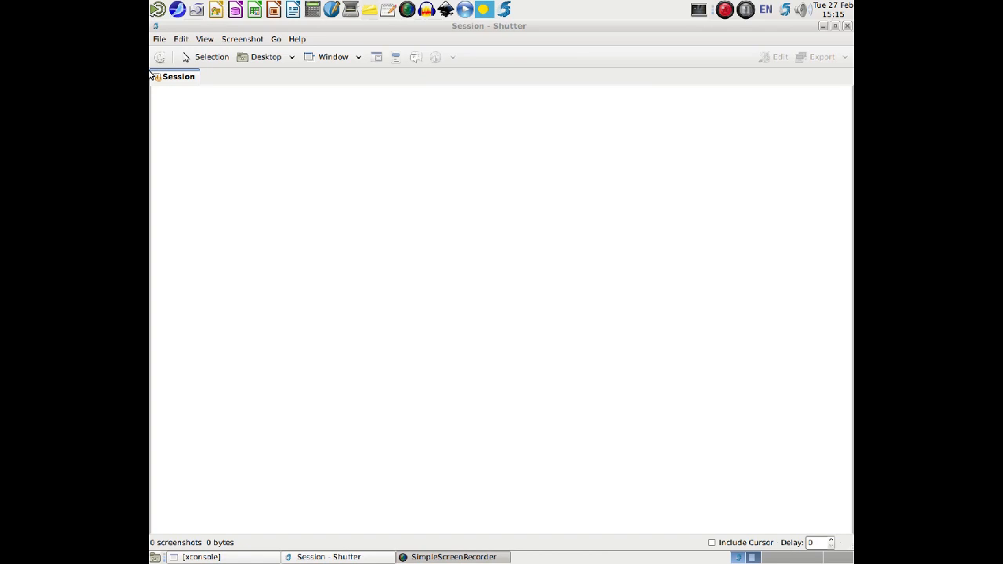
{"action": "left_click", "coordinate": [754, 9]}
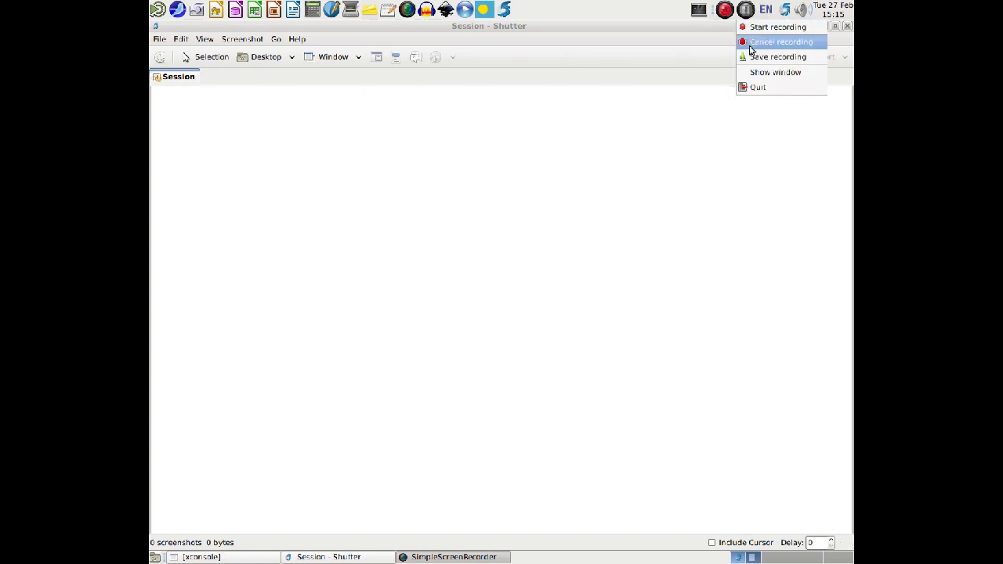
{"action": "left_click", "coordinate": [754, 87]}
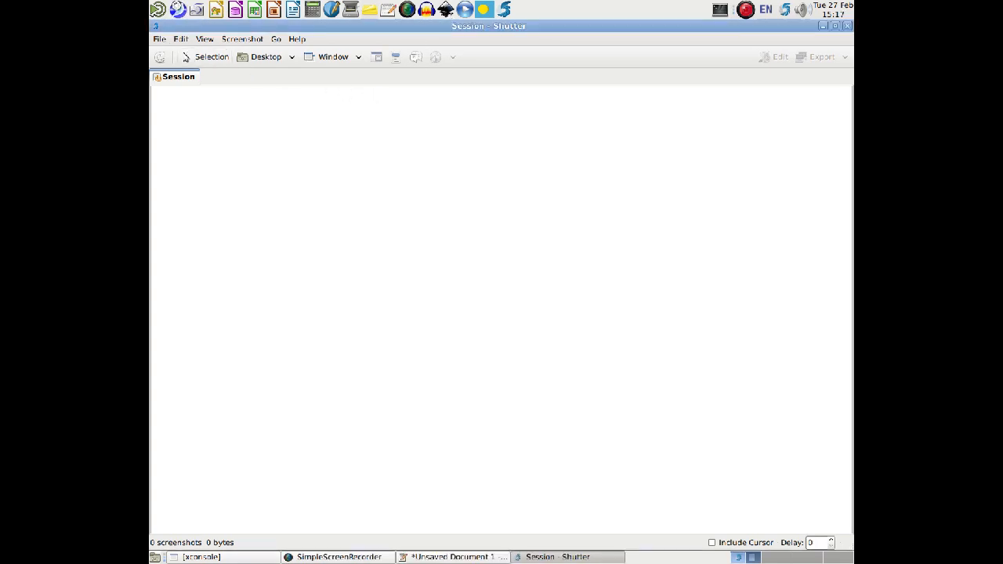
Open the SeaMonkey browser on the Google page and switch back to Shutter.
{"action": "left_click", "coordinate": [178, 10]}
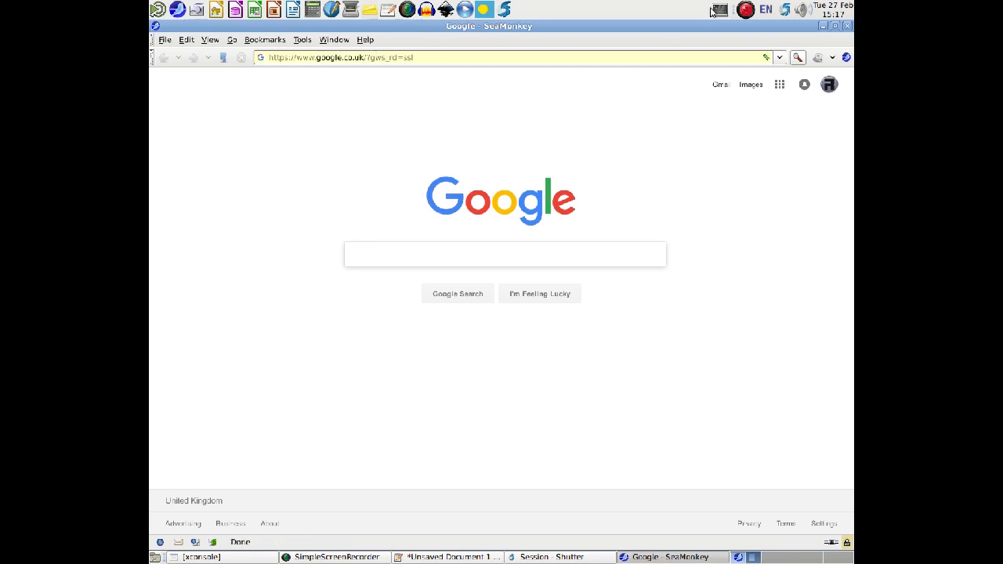
{"action": "left_click", "coordinate": [786, 11]}
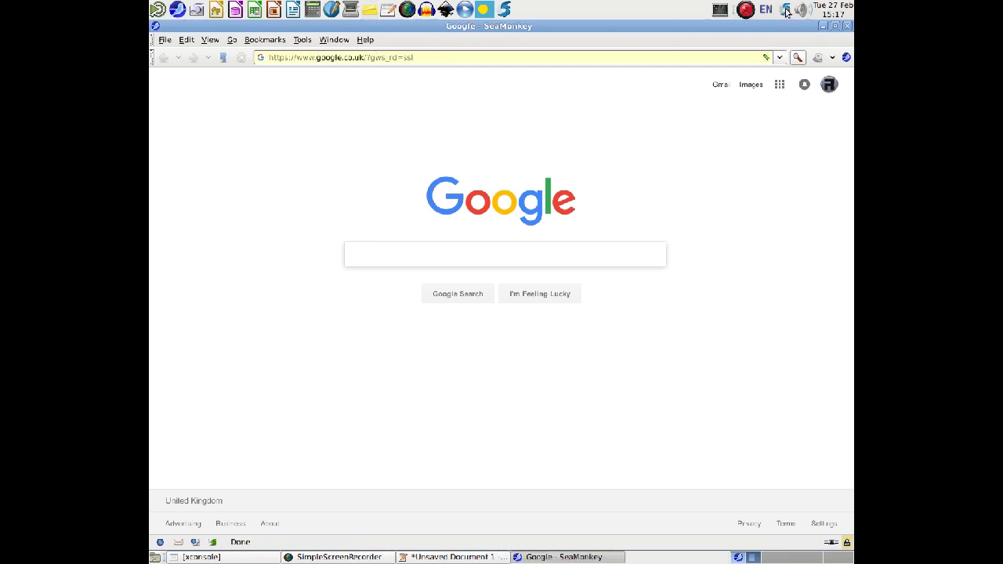
{"action": "left_click", "coordinate": [786, 10]}
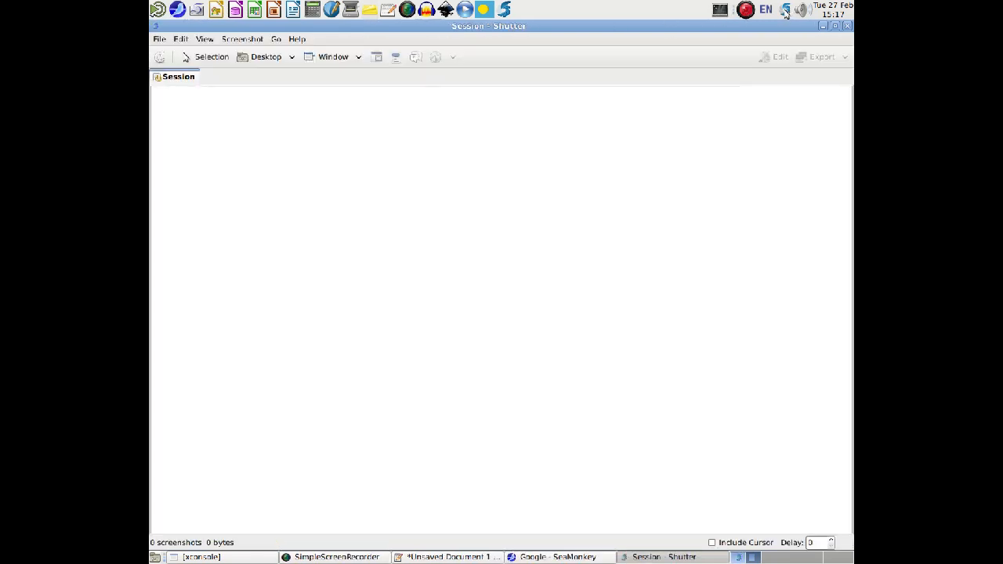
Capture a rectangular selection of about 728 x 287 pixels around the Google logo, search box and search buttons.
{"action": "left_click", "coordinate": [216, 60]}
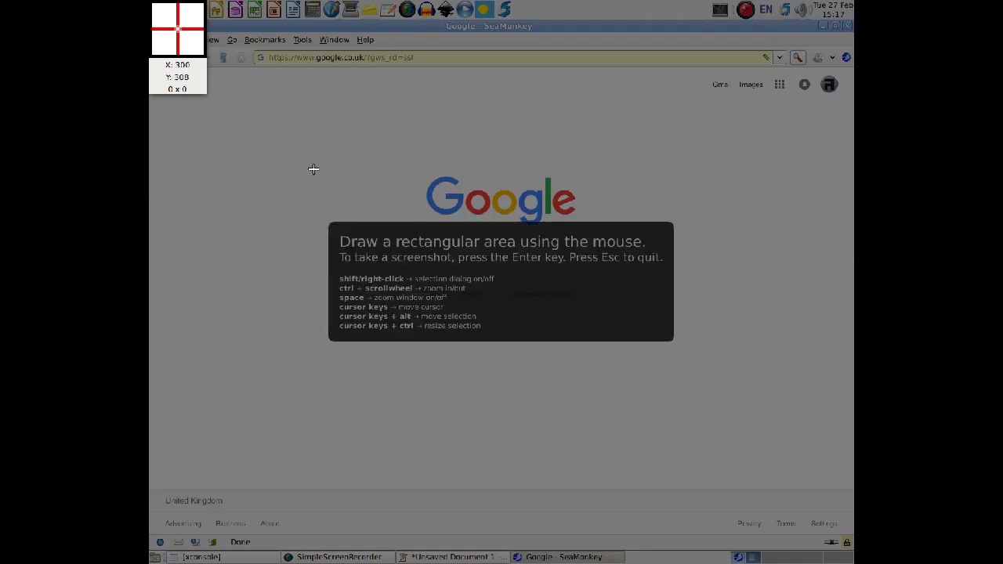
{"action": "left_click_drag", "start_coordinate": [317, 160], "coordinate": [713, 312]}
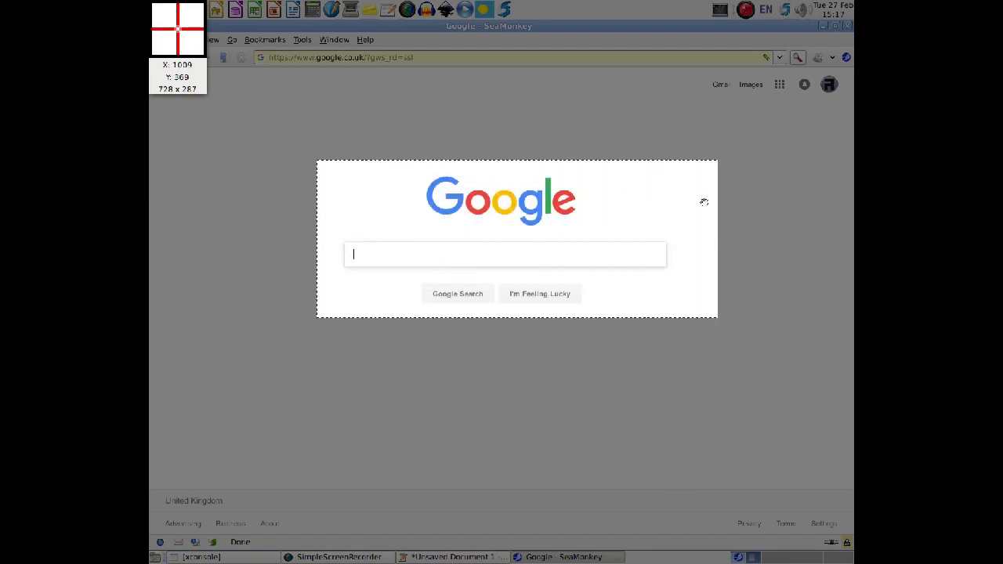
{"action": "key", "text": "Return"}
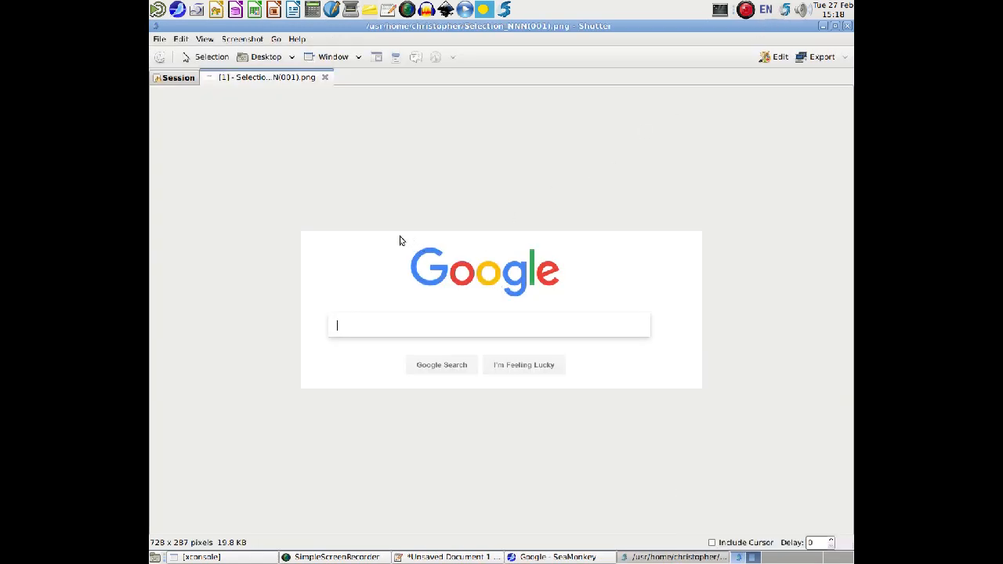
View the session overview and close the Google selection capture.
{"action": "left_click", "coordinate": [182, 81]}
{"action": "left_click", "coordinate": [248, 81]}
{"action": "left_click", "coordinate": [324, 77]}
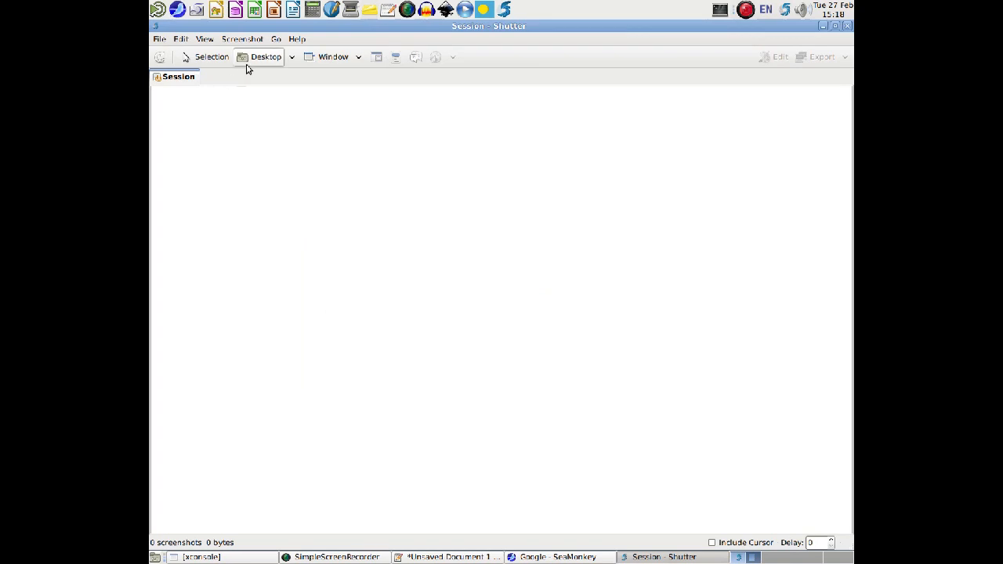
Toggle the option limiting desktop captures to the current monitor, take a full desktop screenshot and bring Shutter back to the front.
{"action": "left_click", "coordinate": [290, 57]}
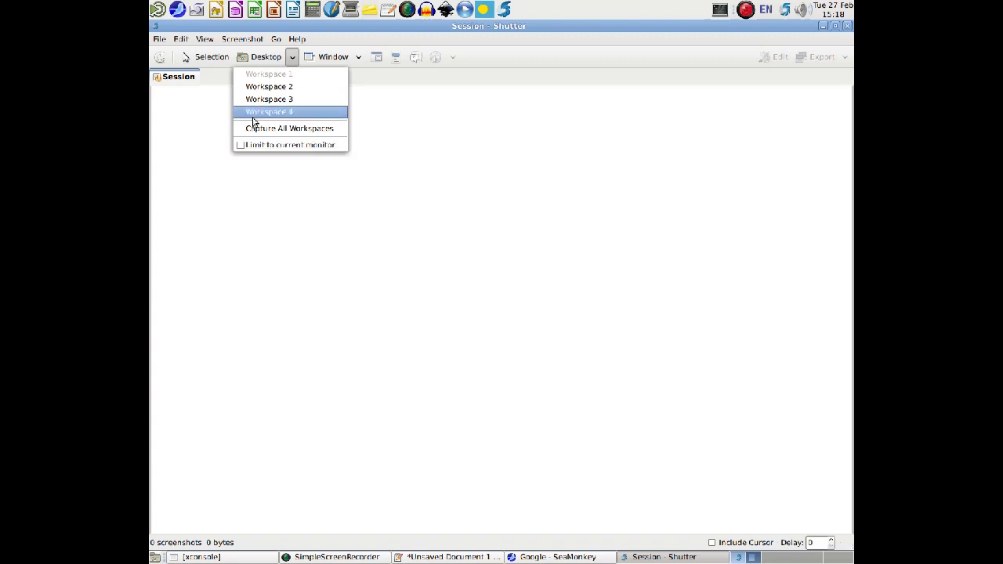
{"action": "left_click", "coordinate": [243, 146]}
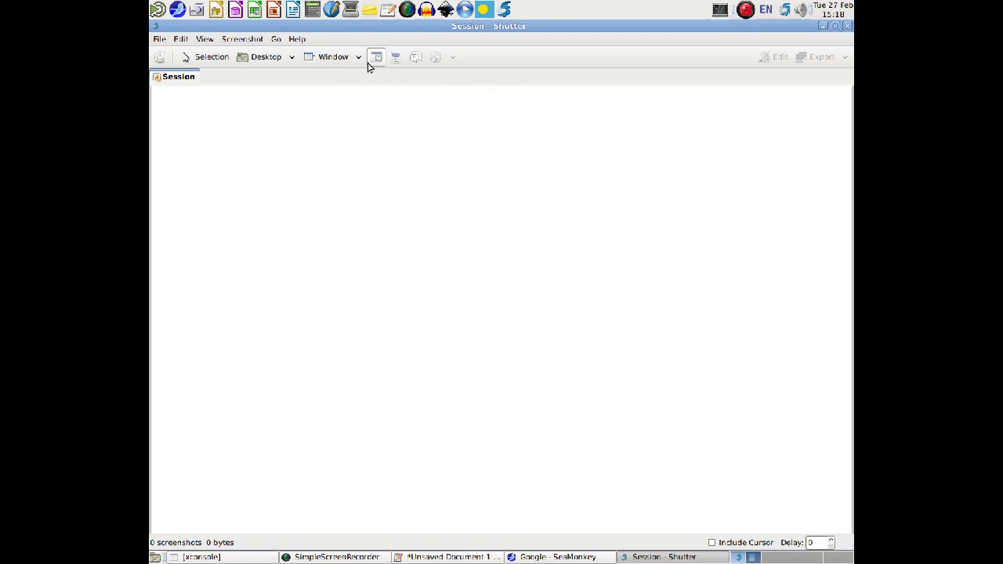
{"action": "left_click", "coordinate": [263, 61]}
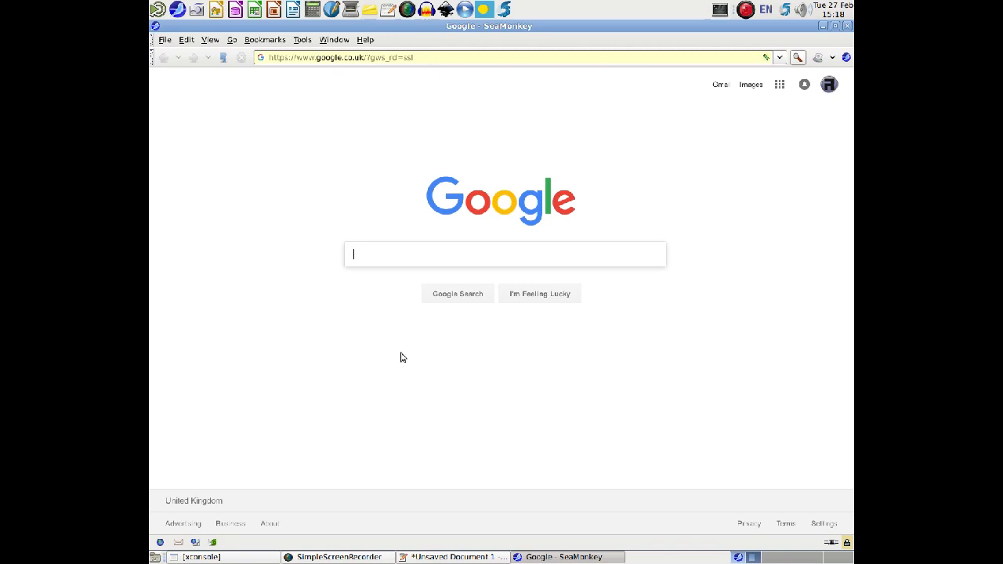
{"action": "left_click", "coordinate": [785, 11]}
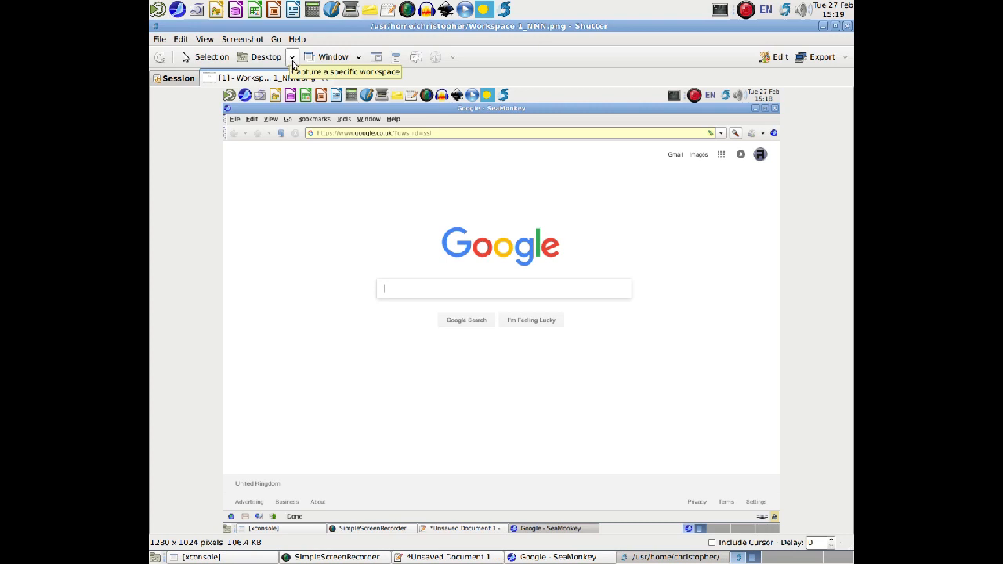
Capture the SimpleScreenRecorder window and the Top Panel as two separate window screenshots.
{"action": "left_click", "coordinate": [359, 57]}
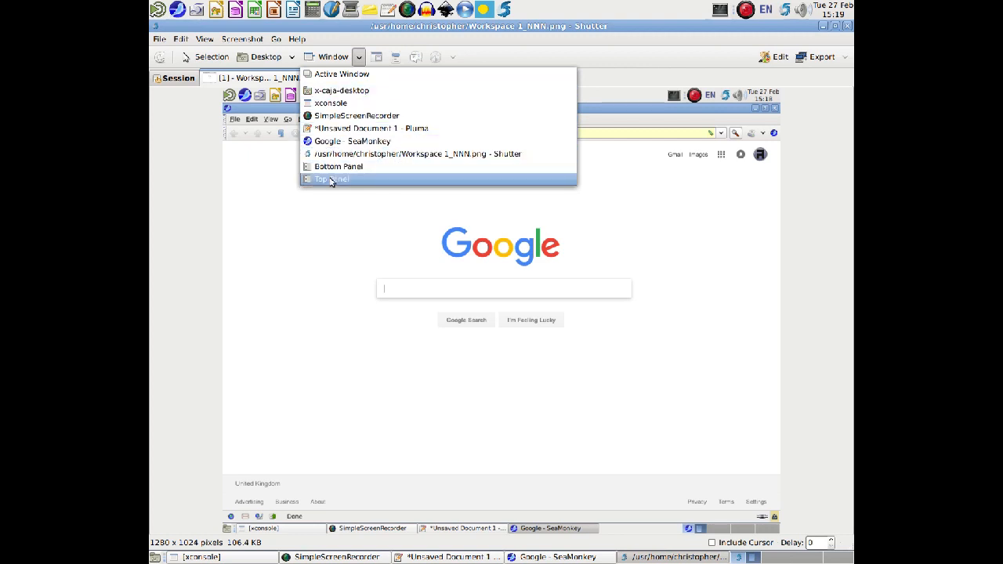
{"action": "left_click", "coordinate": [353, 118]}
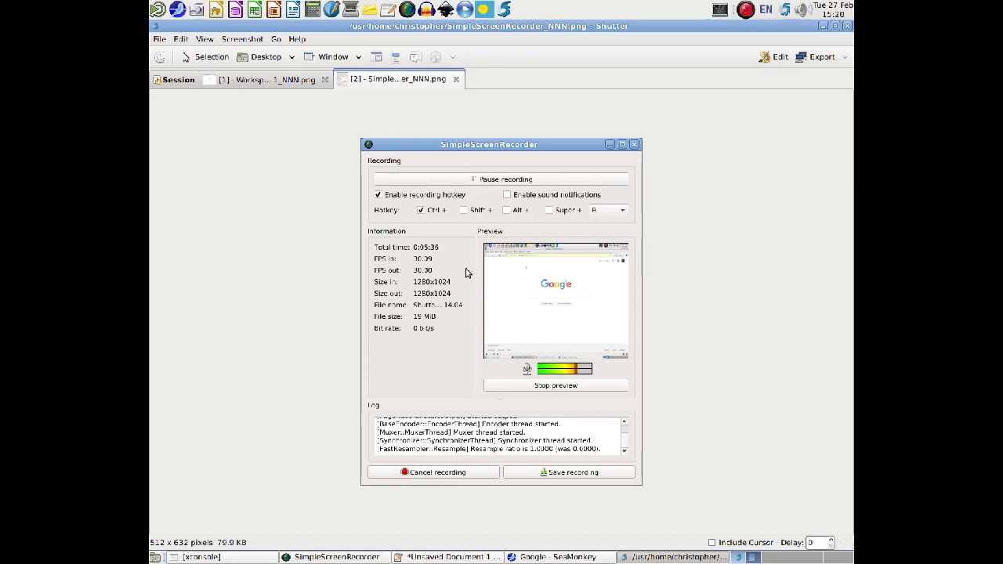
{"action": "left_click", "coordinate": [359, 58]}
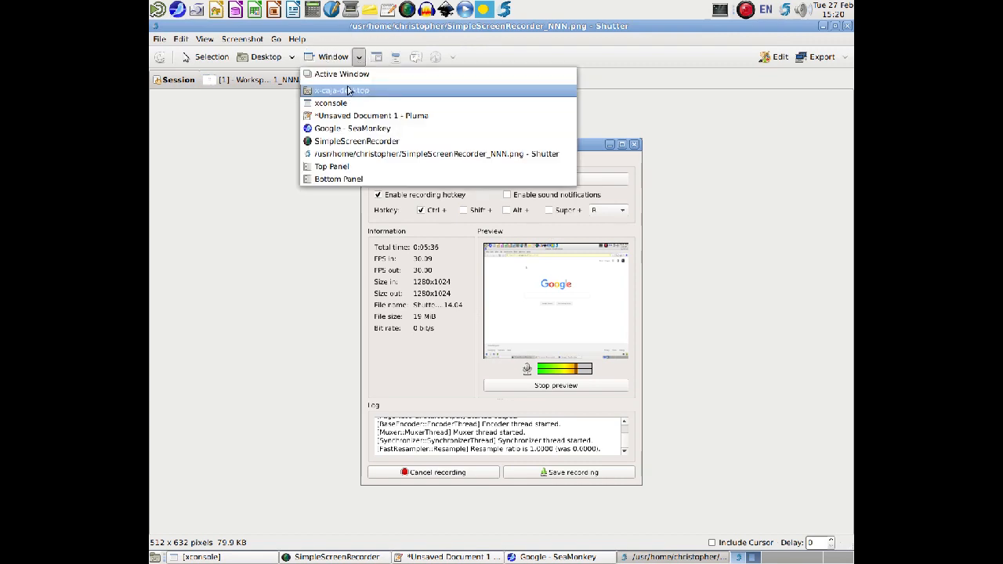
{"action": "left_click", "coordinate": [342, 168]}
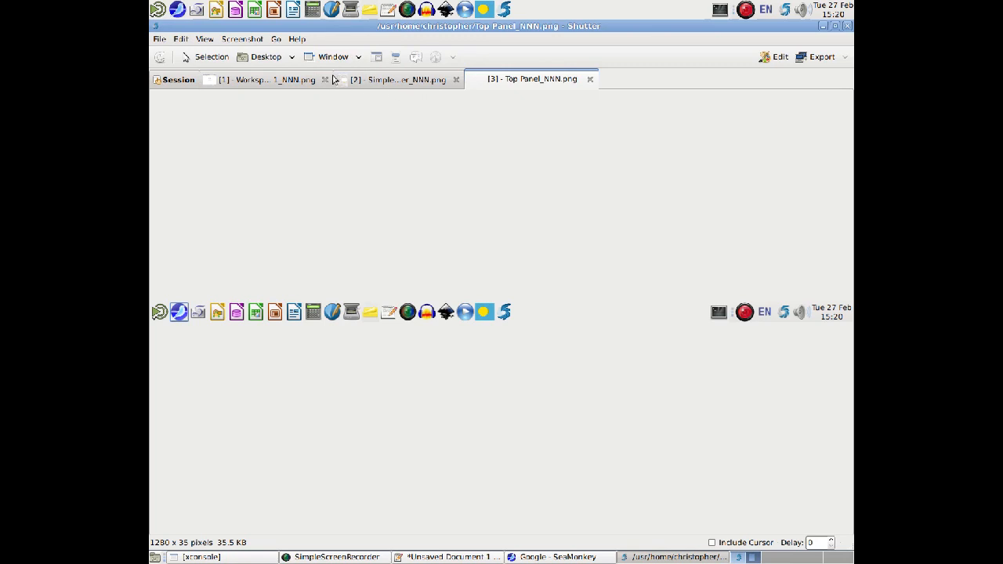
Look through the workspace and SimpleScreenRecorder captures, and open the SimpleScreenRecorder capture in the drawing editor.
{"action": "left_click", "coordinate": [385, 81]}
{"action": "left_click", "coordinate": [296, 82]}
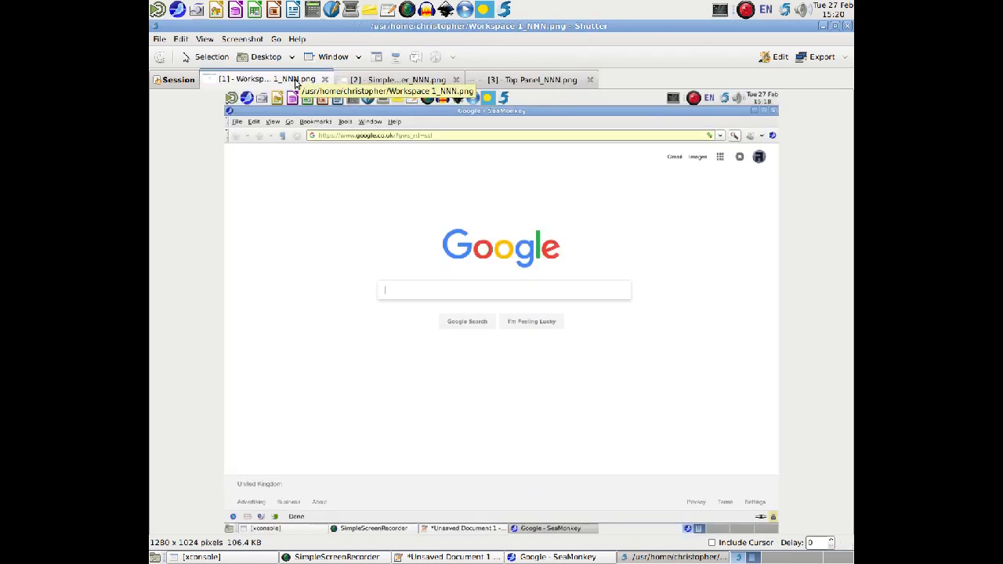
{"action": "left_click", "coordinate": [381, 81]}
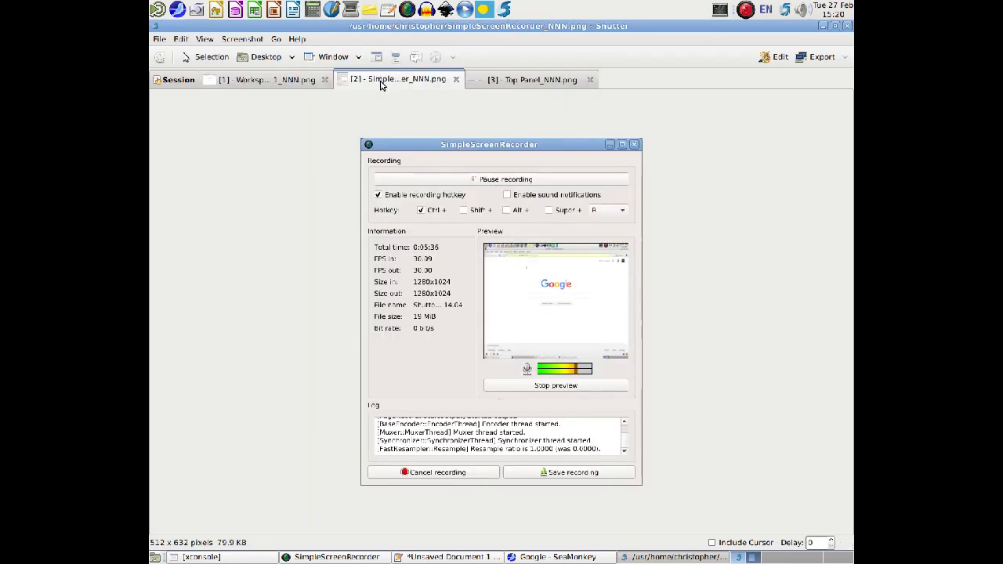
{"action": "left_click", "coordinate": [275, 83]}
{"action": "left_click", "coordinate": [353, 88]}
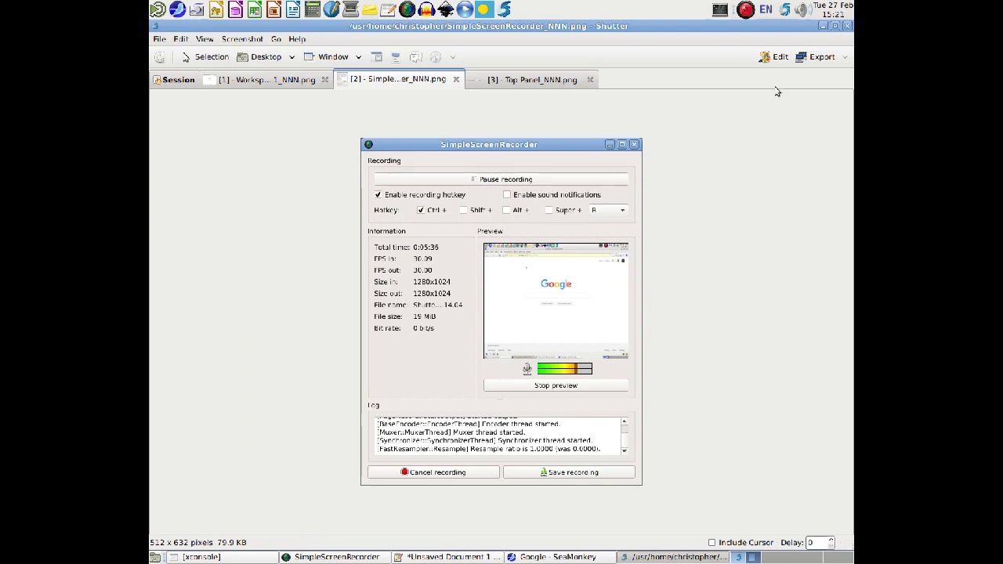
{"action": "left_click", "coordinate": [772, 57]}
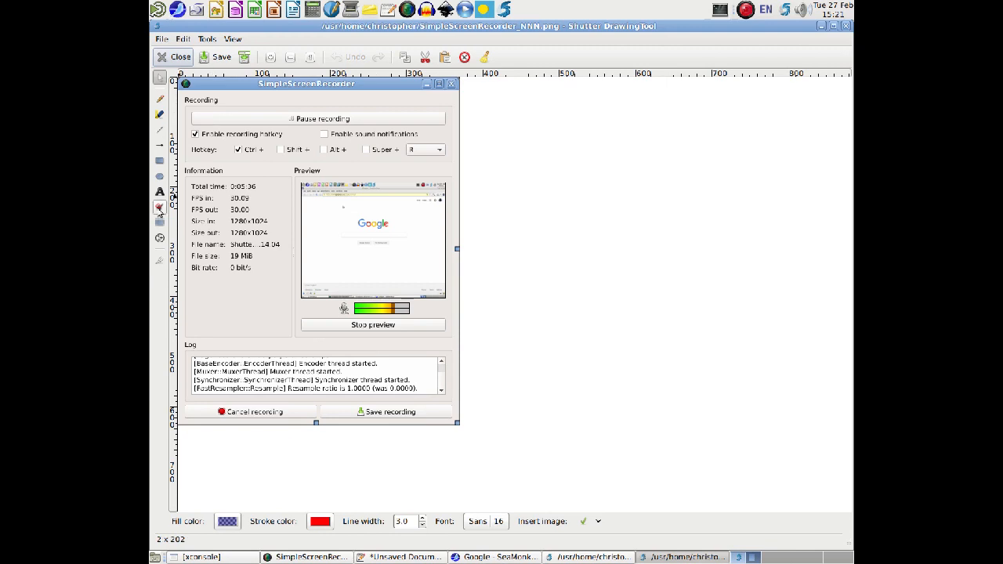
Draw red freehand strokes: a circle around the upper Information values, an arrow below them and a wavy line across Stop preview.
{"action": "left_click", "coordinate": [159, 101]}
{"action": "mouse_move", "coordinate": [249, 179]}
{"action": "left_mouse_down"}
{"action": "mouse_move", "coordinate": [232, 186]}
{"action": "mouse_move", "coordinate": [228, 226]}
{"action": "mouse_move", "coordinate": [262, 235]}
{"action": "mouse_move", "coordinate": [271, 211]}
{"action": "mouse_move", "coordinate": [263, 185]}
{"action": "mouse_move", "coordinate": [248, 179]}
{"action": "left_mouse_up"}
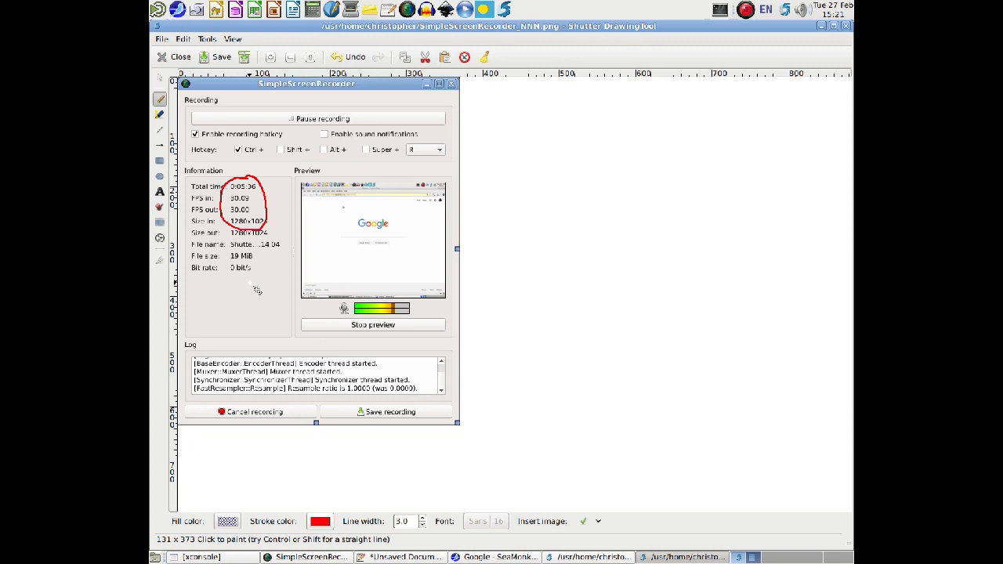
{"action": "mouse_move", "coordinate": [203, 330]}
{"action": "left_mouse_down"}
{"action": "mouse_move", "coordinate": [287, 328]}
{"action": "mouse_move", "coordinate": [279, 316]}
{"action": "mouse_move", "coordinate": [277, 352]}
{"action": "left_mouse_up"}
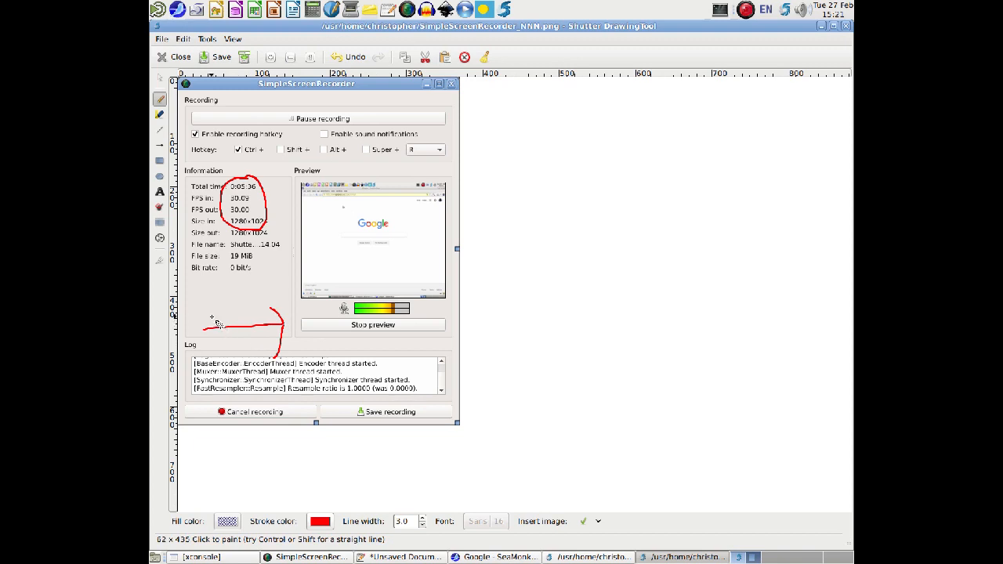
{"action": "mouse_move", "coordinate": [292, 317]}
{"action": "left_mouse_down"}
{"action": "mouse_move", "coordinate": [351, 329]}
{"action": "mouse_move", "coordinate": [395, 326]}
{"action": "mouse_move", "coordinate": [390, 316]}
{"action": "left_mouse_up"}
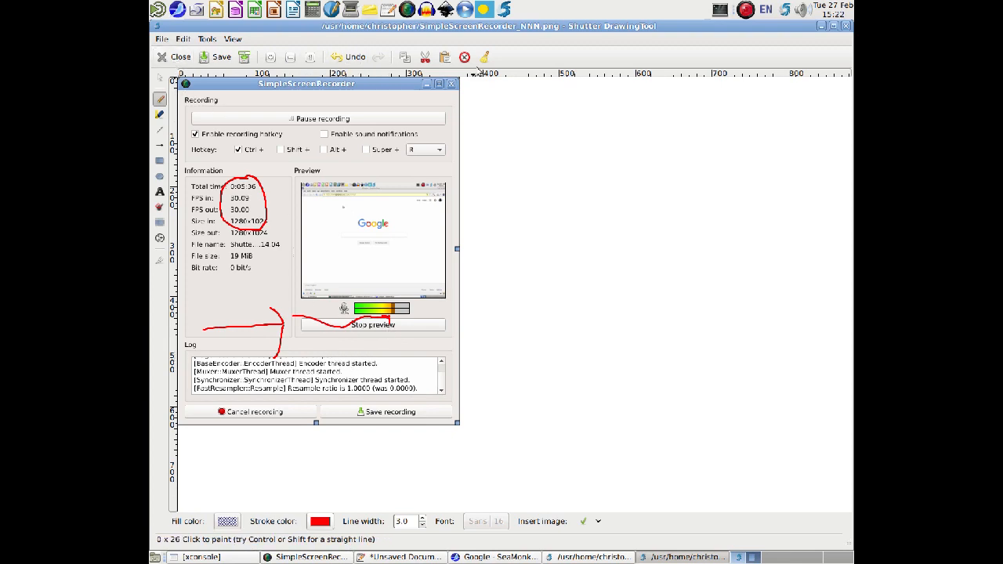
Undo the circle, arrow and wavy freehand strokes.
{"action": "left_click", "coordinate": [352, 59]}
{"action": "left_click", "coordinate": [353, 60]}
{"action": "left_click", "coordinate": [353, 60]}
{"action": "left_click", "coordinate": [352, 60]}
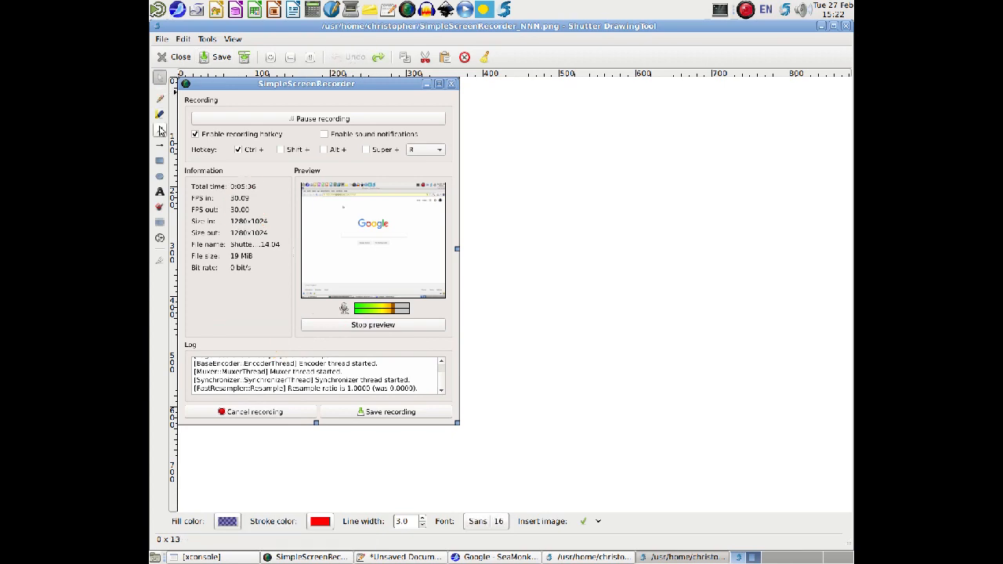
Highlight the Information values, part of the Log text and the Enable sound notifications label in yellow.
{"action": "left_click", "coordinate": [160, 114]}
{"action": "mouse_move", "coordinate": [210, 208]}
{"action": "left_mouse_down"}
{"action": "mouse_move", "coordinate": [298, 264]}
{"action": "mouse_move", "coordinate": [196, 257]}
{"action": "mouse_move", "coordinate": [262, 220]}
{"action": "mouse_move", "coordinate": [267, 197]}
{"action": "mouse_move", "coordinate": [221, 190]}
{"action": "left_mouse_up"}
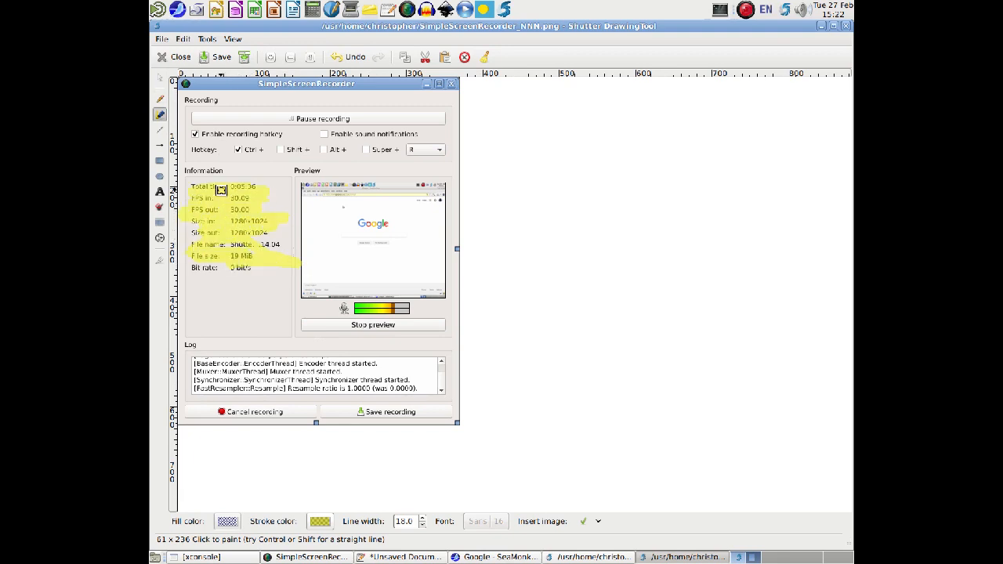
{"action": "mouse_move", "coordinate": [243, 371]}
{"action": "left_mouse_down"}
{"action": "mouse_move", "coordinate": [349, 375]}
{"action": "mouse_move", "coordinate": [283, 395]}
{"action": "mouse_move", "coordinate": [237, 389]}
{"action": "mouse_move", "coordinate": [354, 399]}
{"action": "left_mouse_up"}
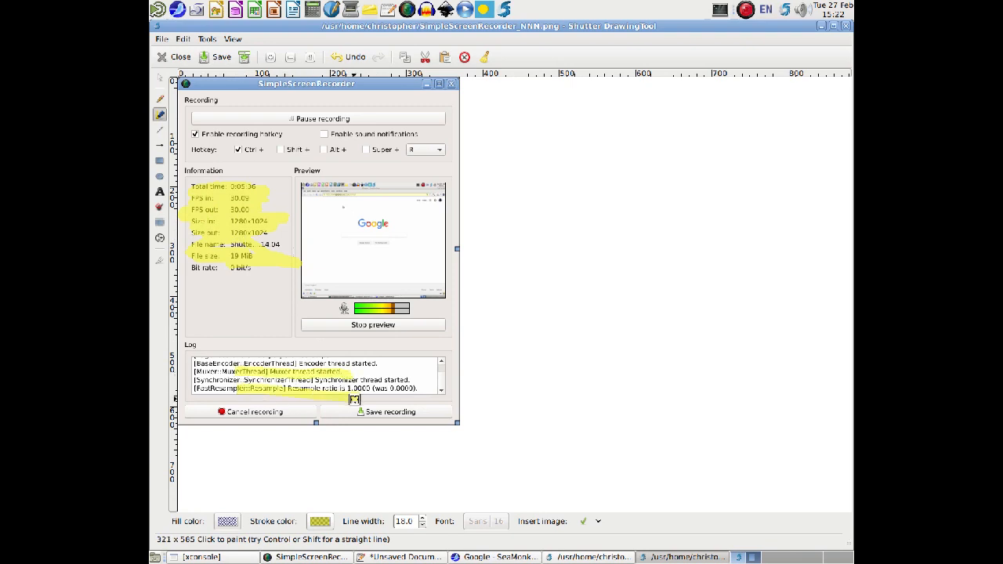
{"action": "left_click_drag", "start_coordinate": [332, 134], "coordinate": [419, 135]}
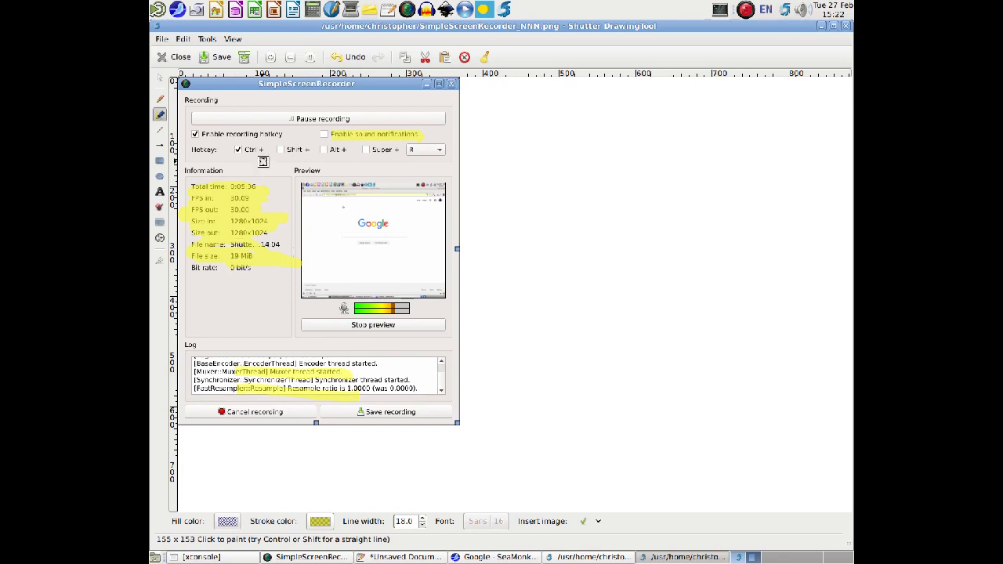
Undo the three yellow highlighter strokes.
{"action": "left_click", "coordinate": [351, 57]}
{"action": "left_click", "coordinate": [353, 58]}
{"action": "left_click", "coordinate": [352, 59]}
{"action": "left_click", "coordinate": [352, 59]}
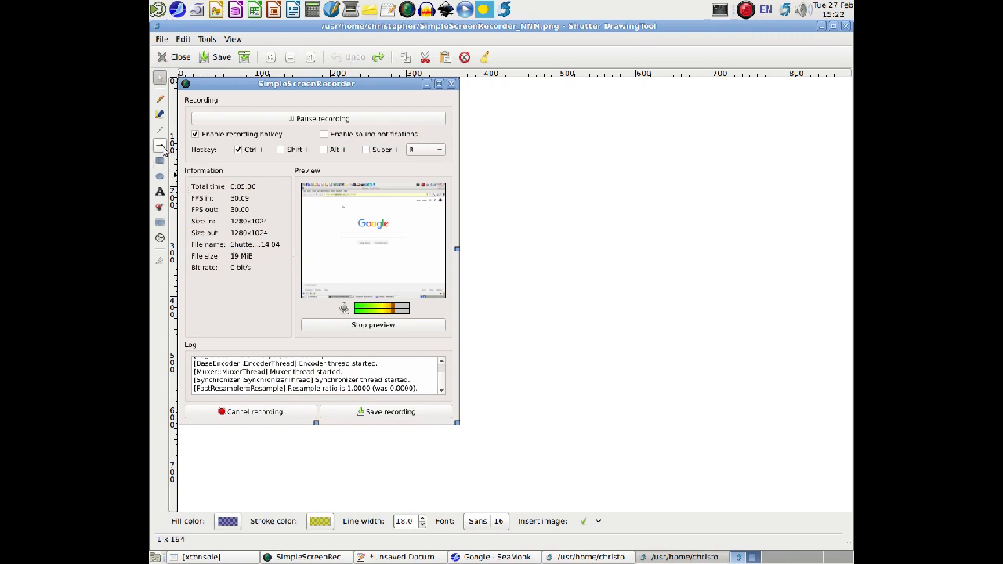
Draw a red-outlined rectangle with translucent blue fill around the Information values, from Total time to Bit rate.
{"action": "left_click", "coordinate": [160, 161]}
{"action": "left_click_drag", "start_coordinate": [189, 182], "coordinate": [213, 243]}
{"action": "left_click_drag", "start_coordinate": [256, 289], "coordinate": [289, 289]}
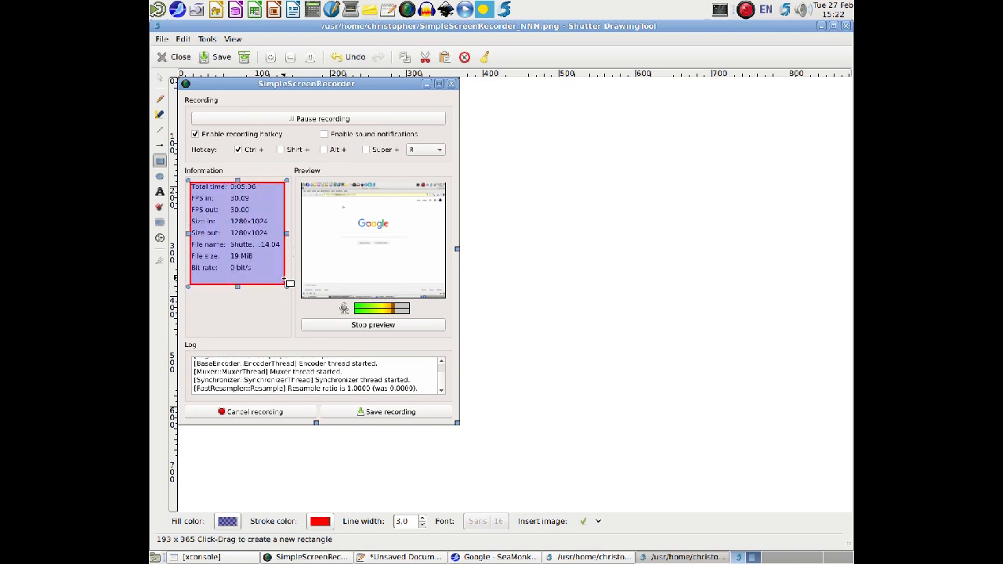
{"action": "left_click", "coordinate": [258, 328]}
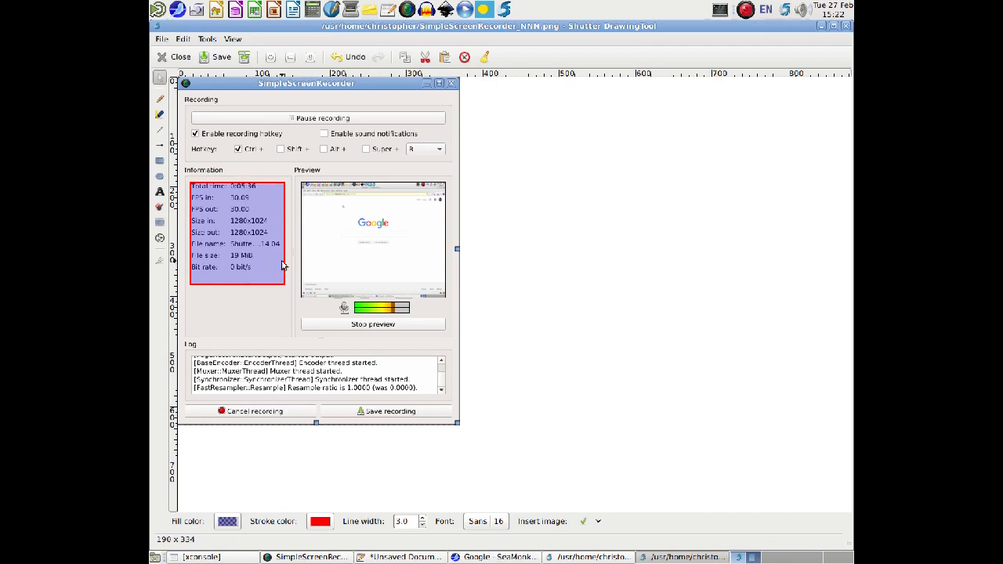
Add the red text ",.,.klhkljhlkjhl khlkjhlkjh" below the rectangle in the Information area.
{"action": "left_click", "coordinate": [160, 191]}
{"action": "left_click_drag", "start_coordinate": [228, 328], "coordinate": [238, 325]}
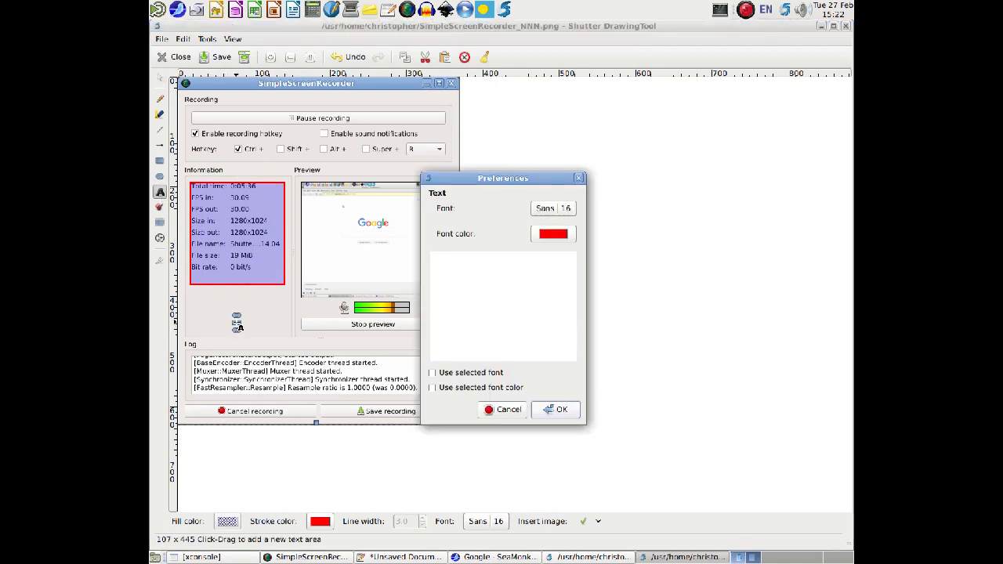
{"action": "type", "text": "...klhkljhlkjhl khlkjhlkjh"}
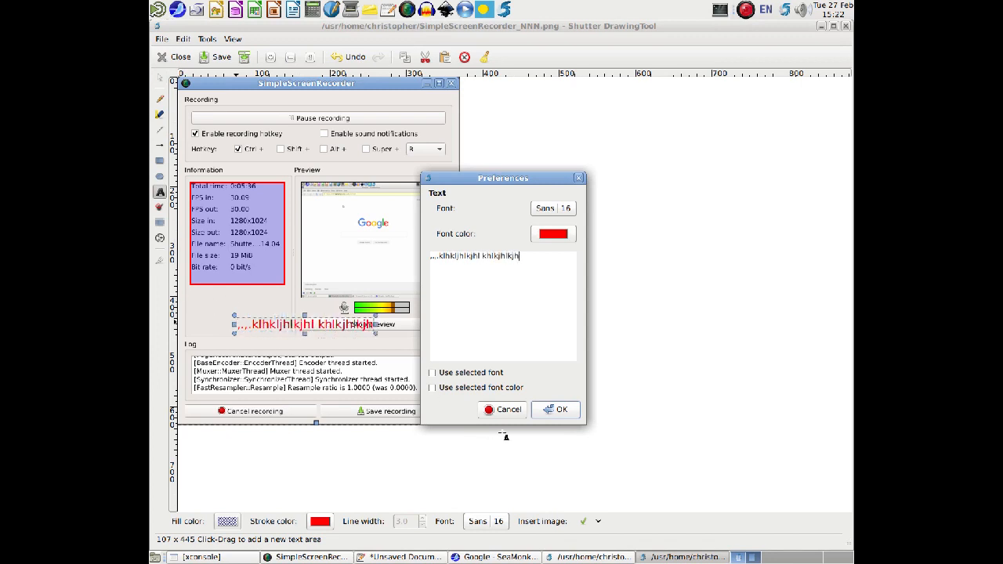
{"action": "left_click", "coordinate": [556, 409]}
Move the red text so that it sits just below Stop preview, and deselect it.
{"action": "left_click", "coordinate": [160, 79]}
{"action": "left_click_drag", "start_coordinate": [271, 325], "coordinate": [338, 344]}
{"action": "left_click", "coordinate": [269, 317]}
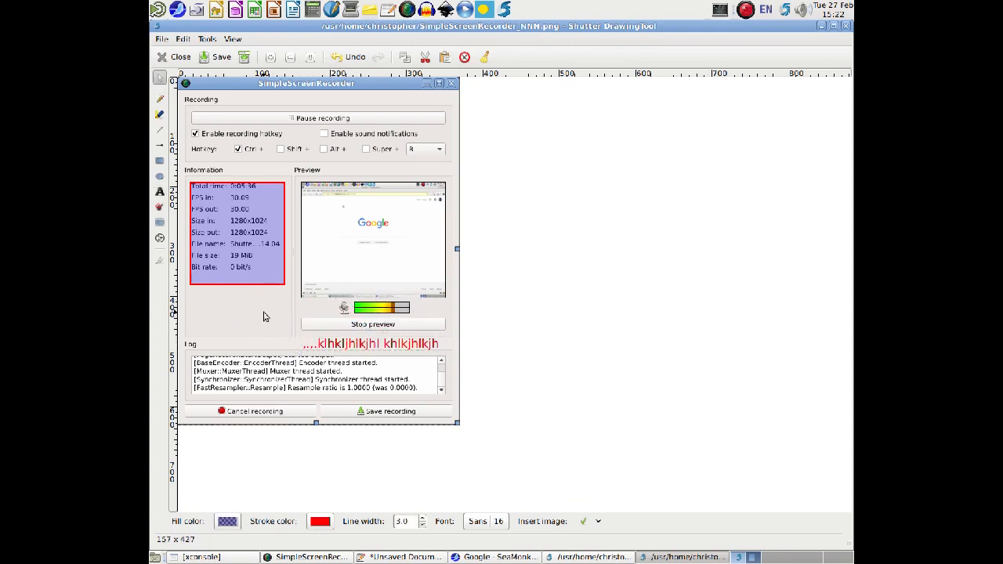
Censor the Enable recording hotkey and Enable sound notifications labels and several Log lines with freehand strokes.
{"action": "left_click", "coordinate": [158, 208]}
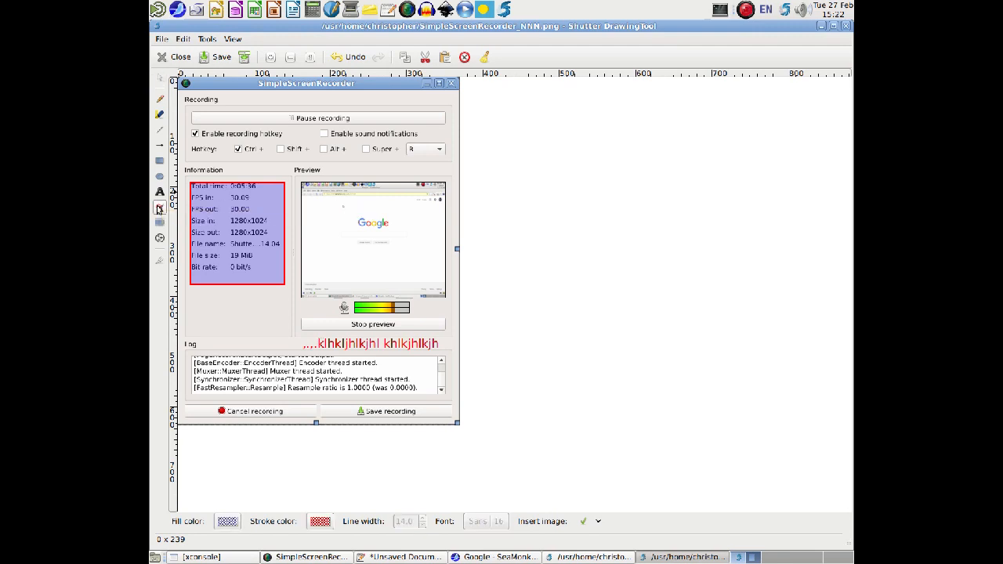
{"action": "mouse_move", "coordinate": [218, 132]}
{"action": "left_mouse_down"}
{"action": "mouse_move", "coordinate": [280, 135]}
{"action": "mouse_move", "coordinate": [197, 133]}
{"action": "left_mouse_up"}
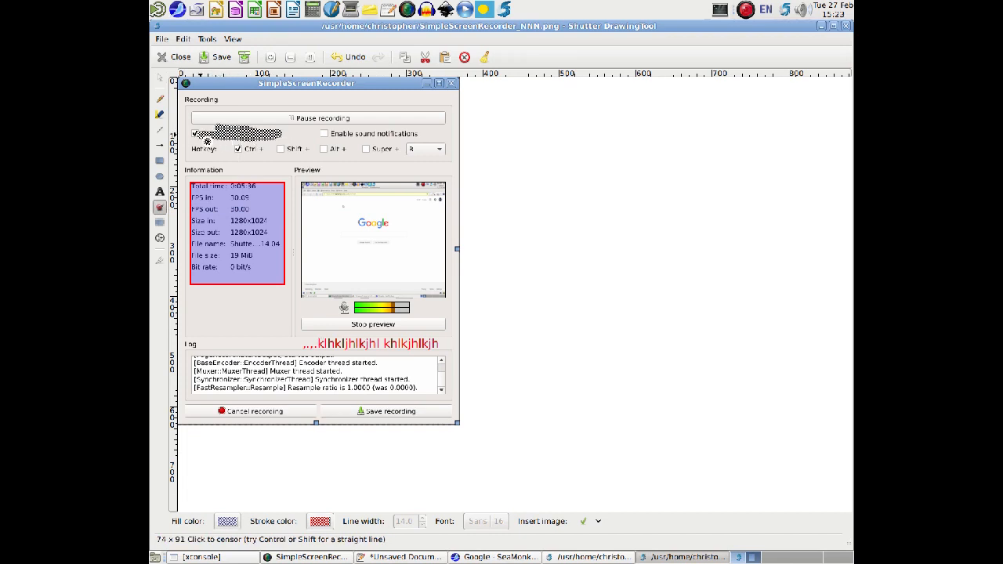
{"action": "left_click_drag", "start_coordinate": [336, 137], "coordinate": [423, 136]}
{"action": "left_click_drag", "start_coordinate": [211, 372], "coordinate": [365, 362]}
{"action": "mouse_move", "coordinate": [220, 374]}
{"action": "left_mouse_down"}
{"action": "mouse_move", "coordinate": [290, 373]}
{"action": "mouse_move", "coordinate": [274, 391]}
{"action": "mouse_move", "coordinate": [321, 383]}
{"action": "mouse_move", "coordinate": [264, 394]}
{"action": "left_mouse_up"}
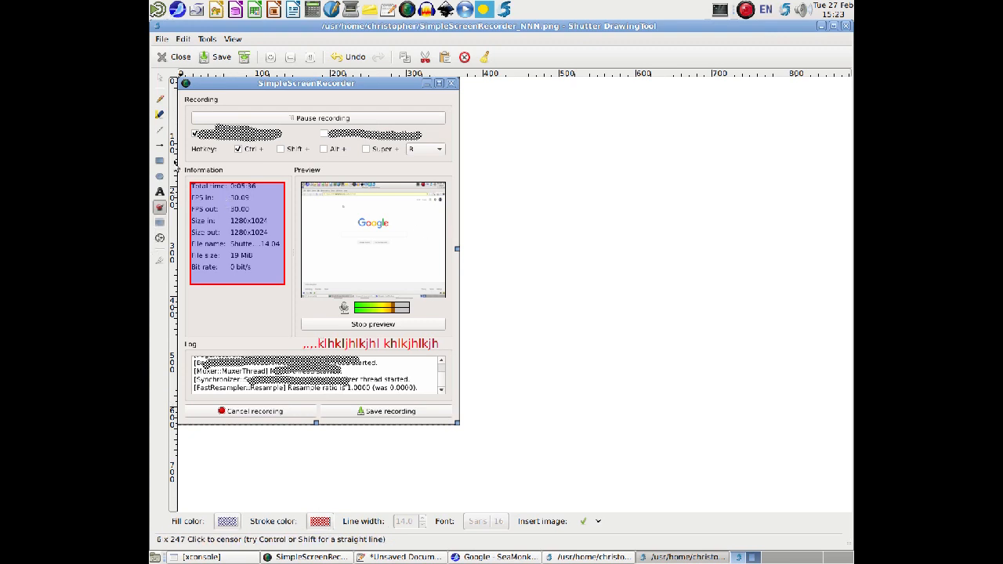
{"action": "left_click", "coordinate": [159, 78]}
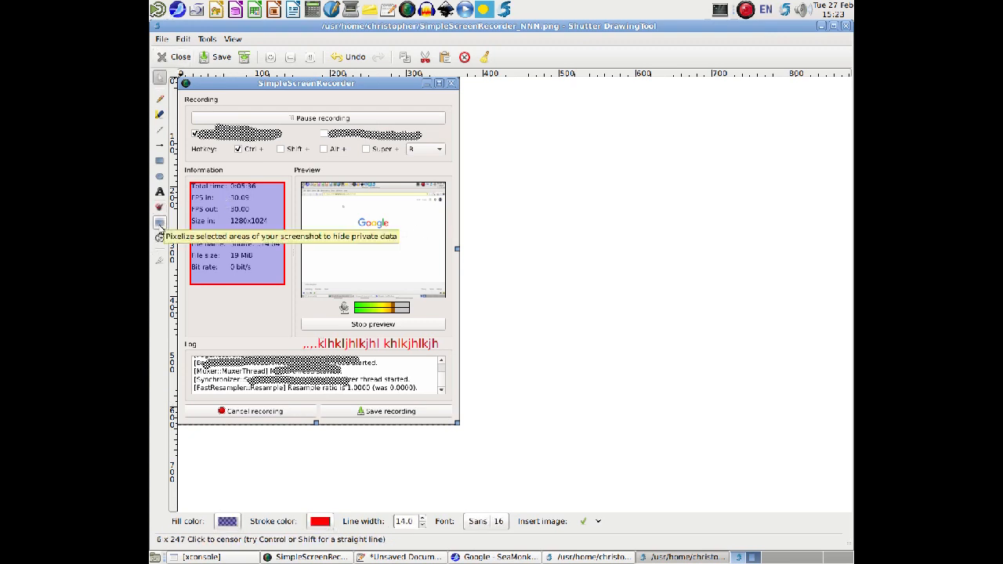
Pixelize one area over the Information and Preview sections and a second area reaching down over the Log.
{"action": "left_click", "coordinate": [159, 224]}
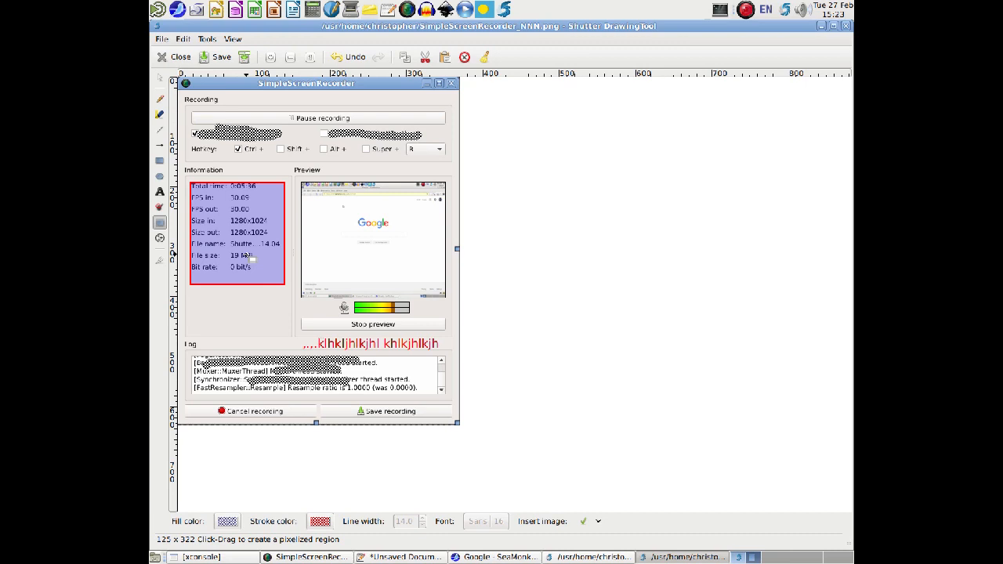
{"action": "left_click_drag", "start_coordinate": [209, 155], "coordinate": [373, 256]}
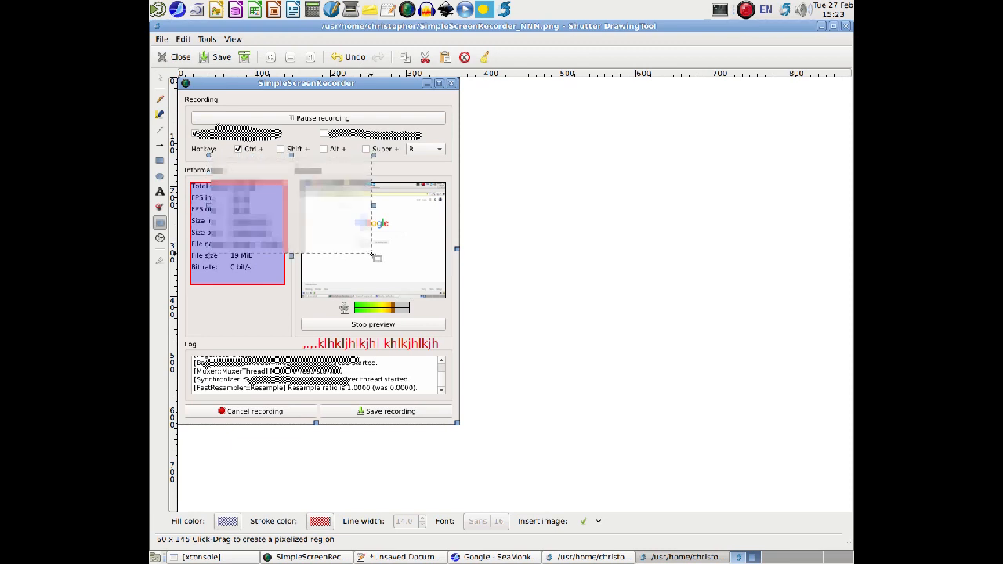
{"action": "left_click_drag", "start_coordinate": [197, 260], "coordinate": [397, 403]}
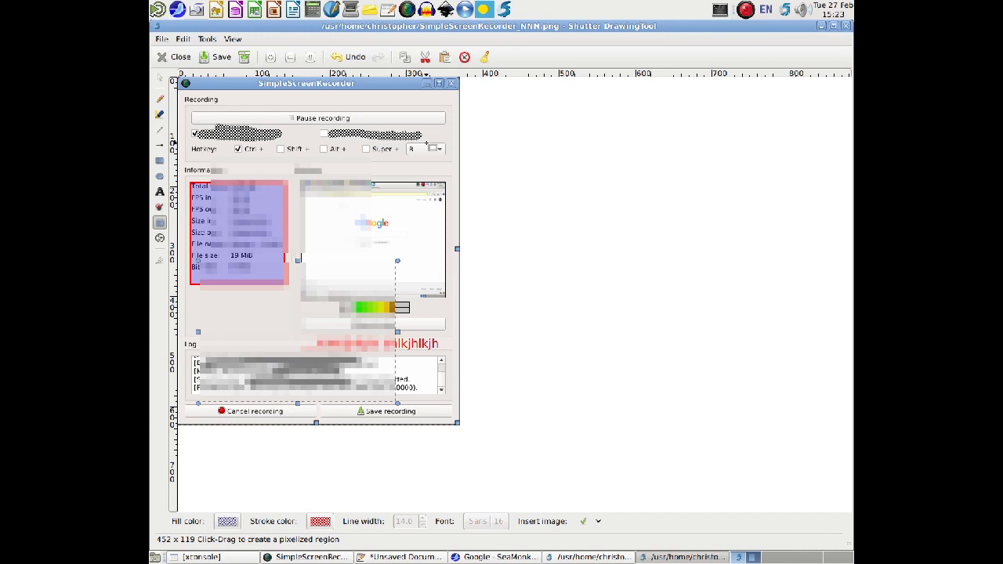
Undo the pixelized areas, the censor strokes and the red text, keeping the blue-filled rectangle.
{"action": "left_click", "coordinate": [183, 39]}
{"action": "left_click", "coordinate": [187, 49]}
{"action": "left_click", "coordinate": [182, 38]}
{"action": "left_click", "coordinate": [186, 50]}
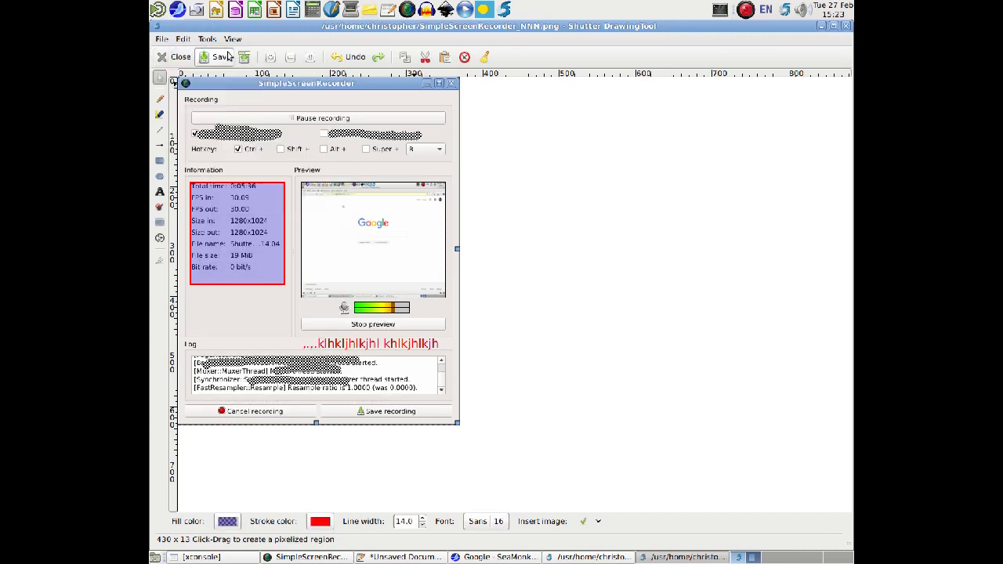
{"action": "left_click", "coordinate": [349, 60]}
{"action": "left_click", "coordinate": [349, 60]}
{"action": "left_click", "coordinate": [350, 59]}
{"action": "left_click", "coordinate": [349, 59]}
{"action": "left_click", "coordinate": [349, 60]}
{"action": "left_click", "coordinate": [350, 60]}
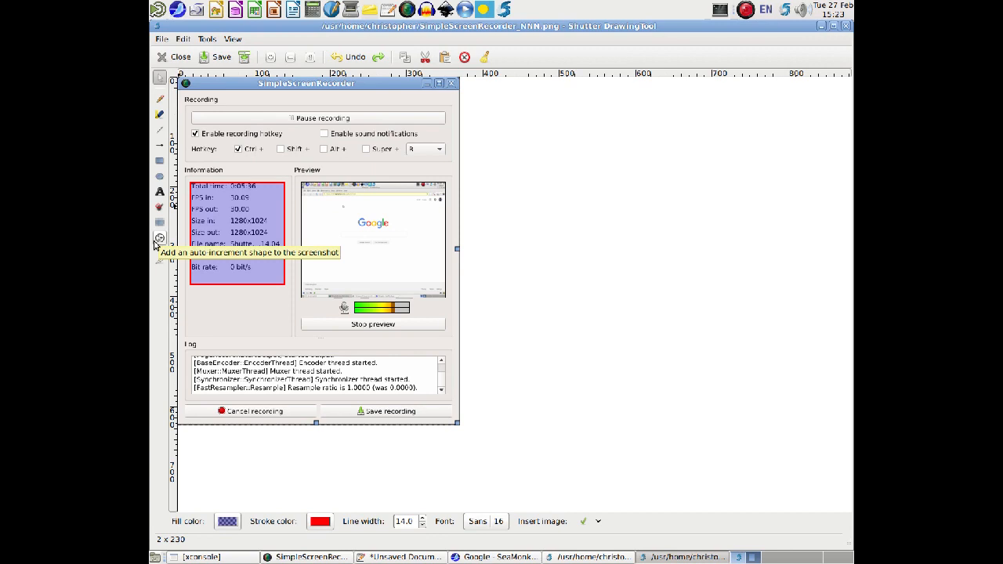
Add auto-increment ellipses 1 to 7 over the Information, Preview and Log areas, and return to the Select tool.
{"action": "left_click", "coordinate": [159, 238]}
{"action": "left_click_drag", "start_coordinate": [208, 227], "coordinate": [347, 295]}
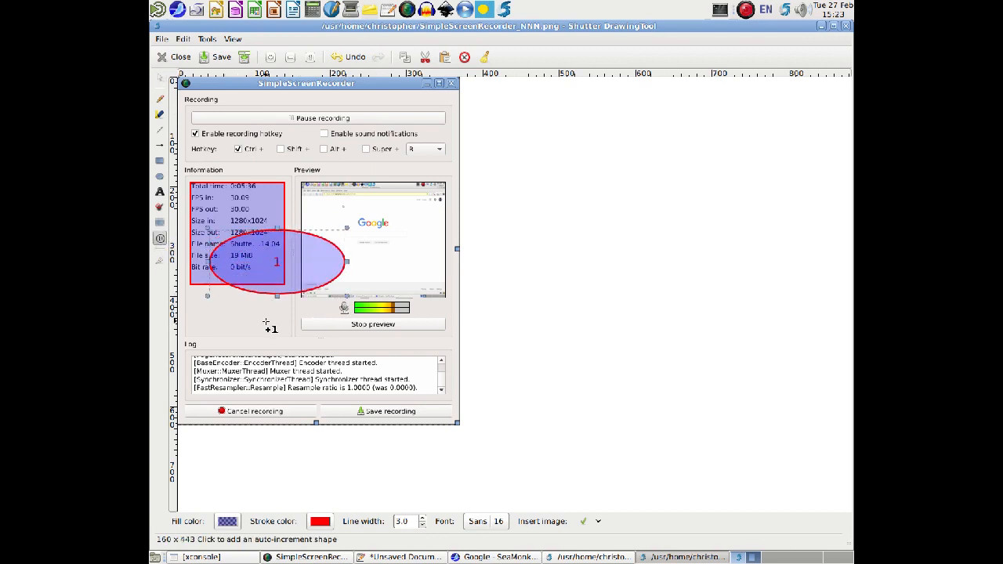
{"action": "left_click_drag", "start_coordinate": [244, 303], "coordinate": [369, 356]}
{"action": "left_click_drag", "start_coordinate": [302, 182], "coordinate": [365, 227]}
{"action": "left_click_drag", "start_coordinate": [308, 227], "coordinate": [393, 279]}
{"action": "left_click_drag", "start_coordinate": [323, 275], "coordinate": [406, 329]}
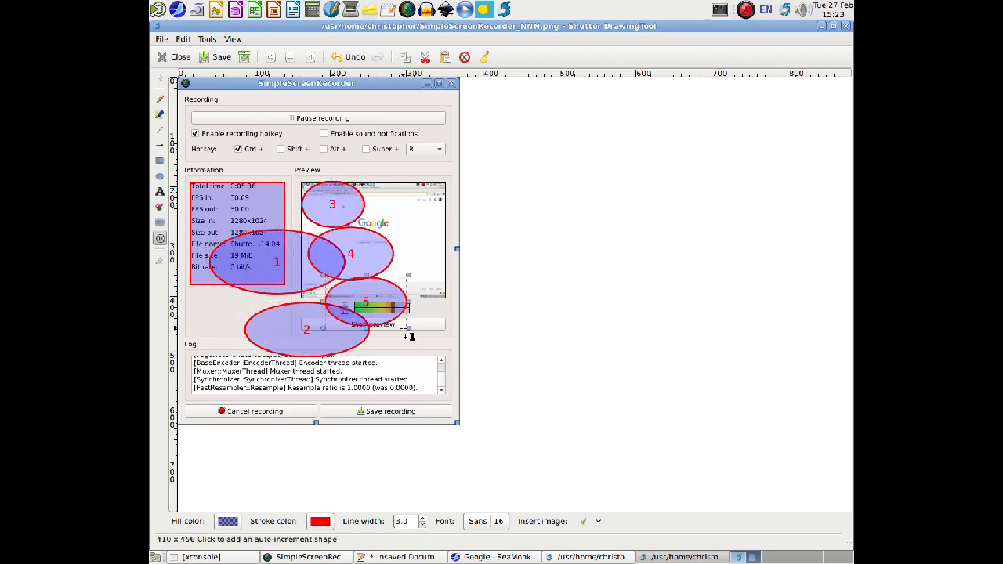
{"action": "left_click_drag", "start_coordinate": [326, 320], "coordinate": [406, 366]}
{"action": "left_click_drag", "start_coordinate": [308, 378], "coordinate": [375, 424]}
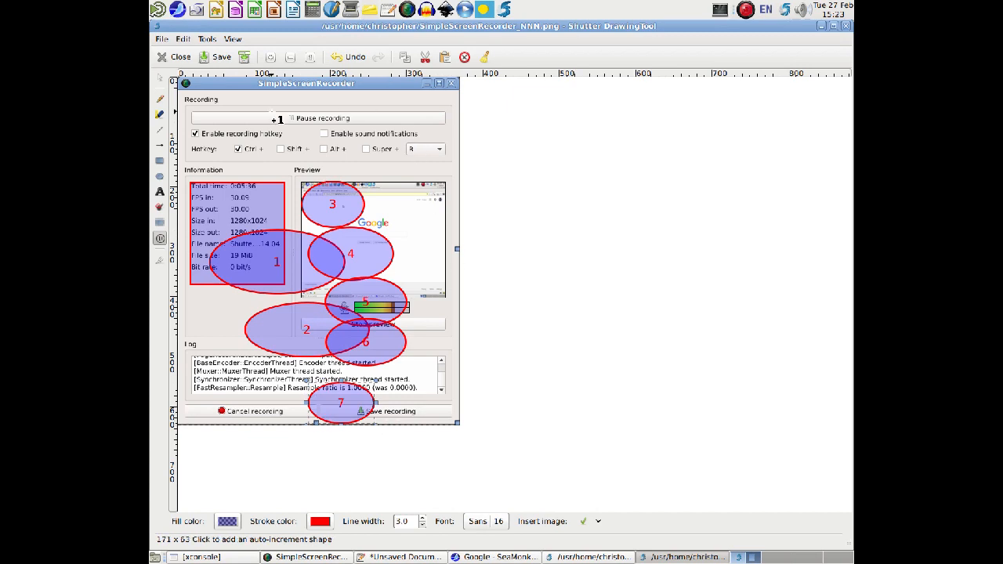
{"action": "left_click", "coordinate": [161, 79]}
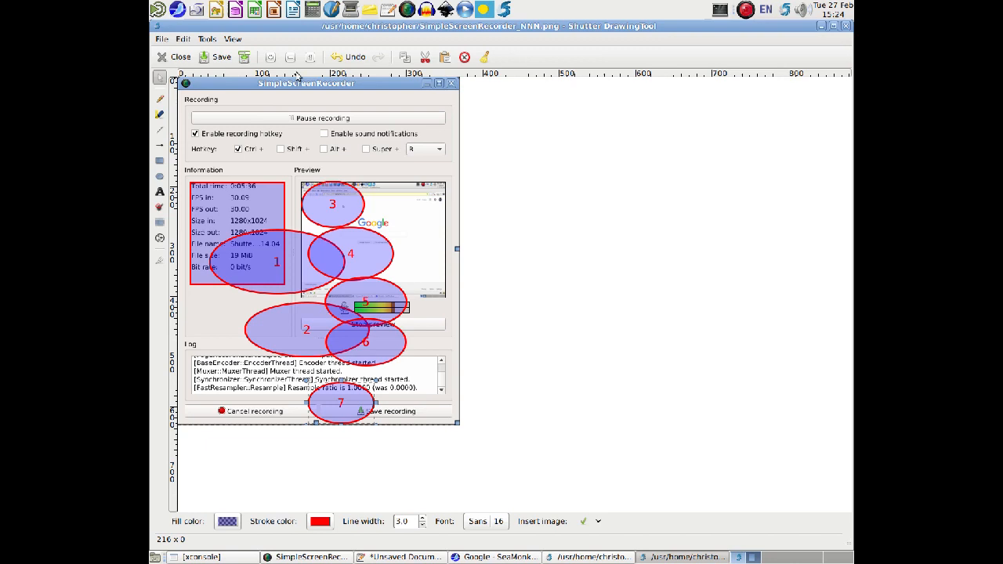
Check which image formats the export to file offers, and cancel the export.
{"action": "left_click", "coordinate": [245, 58]}
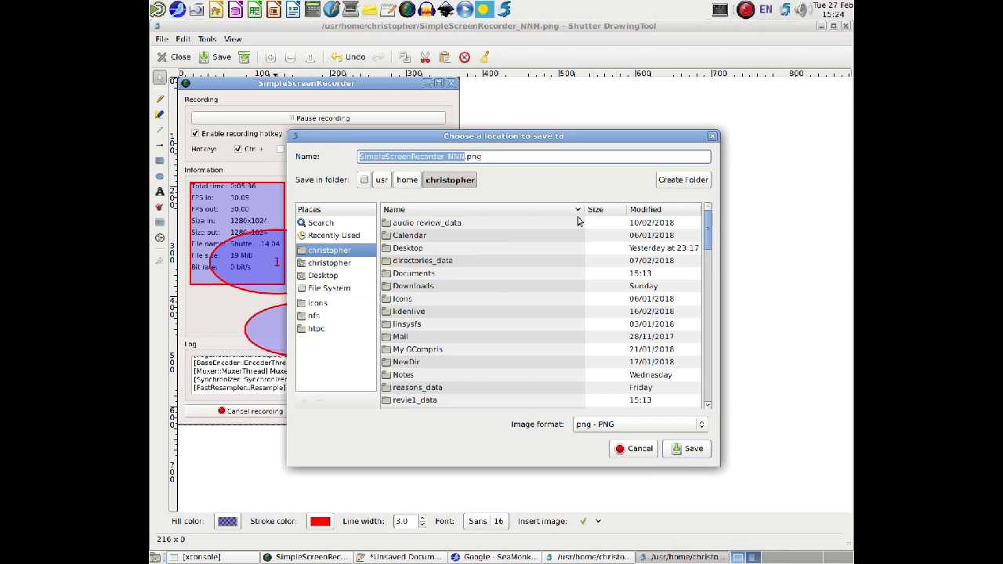
{"action": "left_click", "coordinate": [644, 427]}
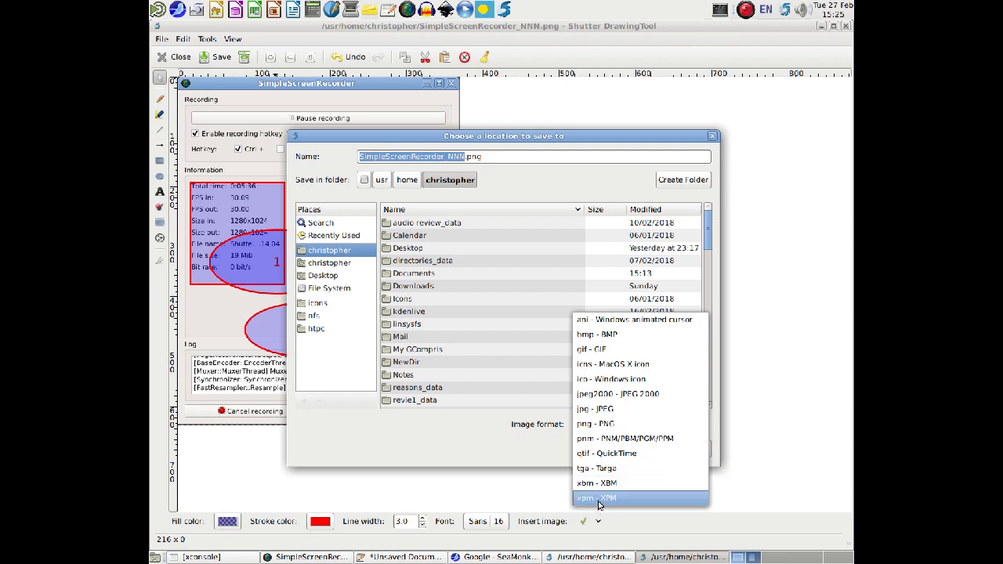
{"action": "left_click", "coordinate": [522, 456]}
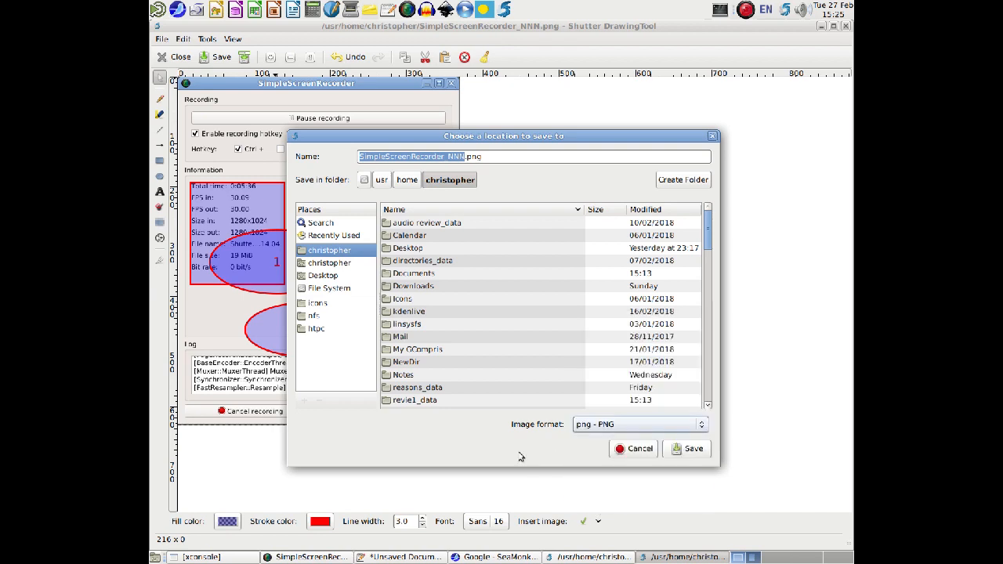
{"action": "left_click", "coordinate": [640, 451]}
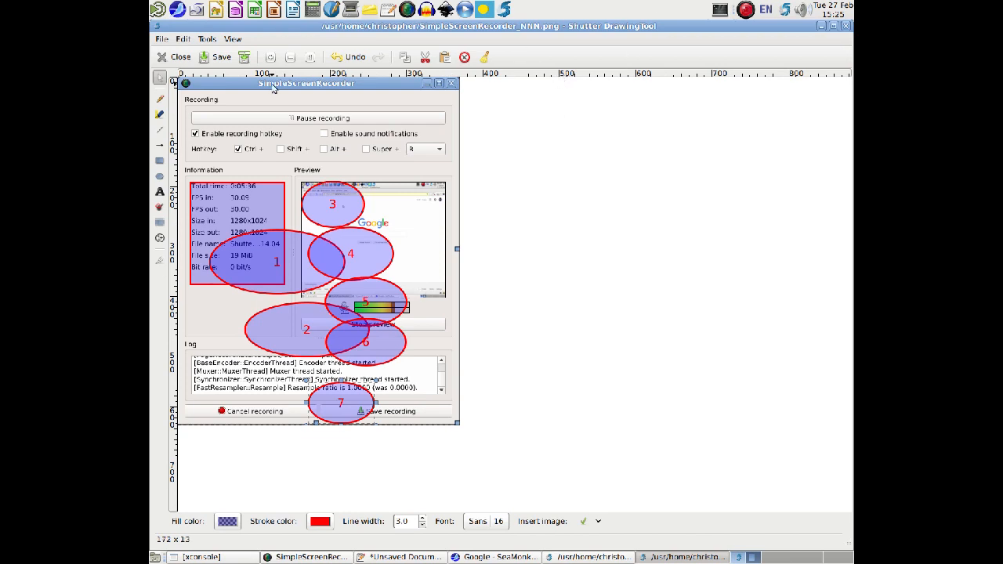
Add auto-increment ellipses 8 to 18 over the Preview's right edge, Log, hotkey and Information areas, and return to the Select tool.
{"action": "left_click", "coordinate": [205, 39]}
{"action": "left_click", "coordinate": [206, 39]}
{"action": "left_click", "coordinate": [205, 39]}
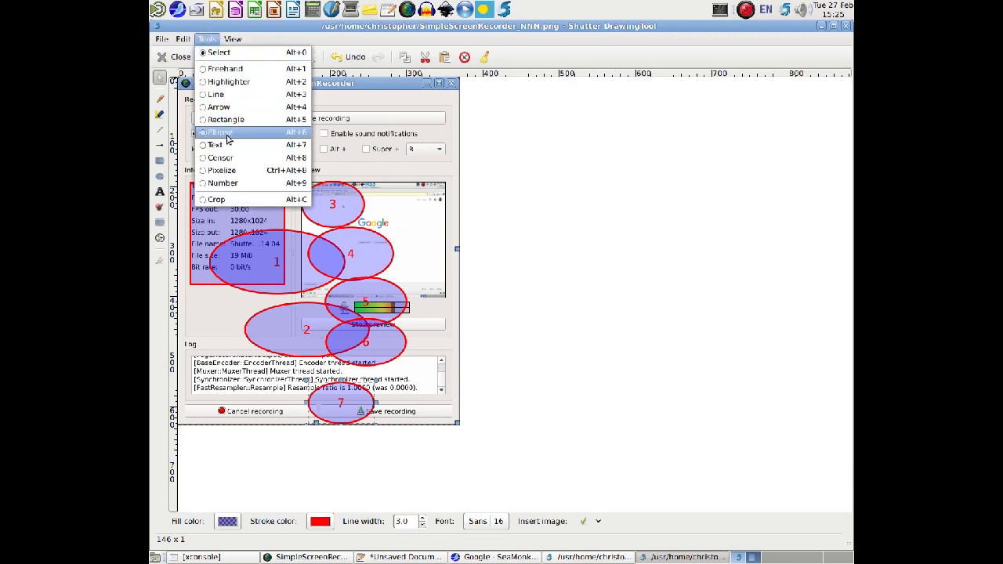
{"action": "left_click", "coordinate": [222, 182]}
{"action": "mouse_move", "coordinate": [392, 192]}
{"action": "left_mouse_down"}
{"action": "mouse_move", "coordinate": [460, 229]}
{"action": "mouse_move", "coordinate": [462, 360]}
{"action": "left_mouse_up"}
{"action": "left_click_drag", "start_coordinate": [192, 304], "coordinate": [302, 358]}
{"action": "left_click_drag", "start_coordinate": [179, 351], "coordinate": [282, 401]}
{"action": "left_click_drag", "start_coordinate": [205, 396], "coordinate": [289, 428]}
{"action": "left_click_drag", "start_coordinate": [210, 128], "coordinate": [297, 164]}
{"action": "left_click_drag", "start_coordinate": [216, 130], "coordinate": [282, 171]}
{"action": "left_click_drag", "start_coordinate": [186, 169], "coordinate": [275, 188]}
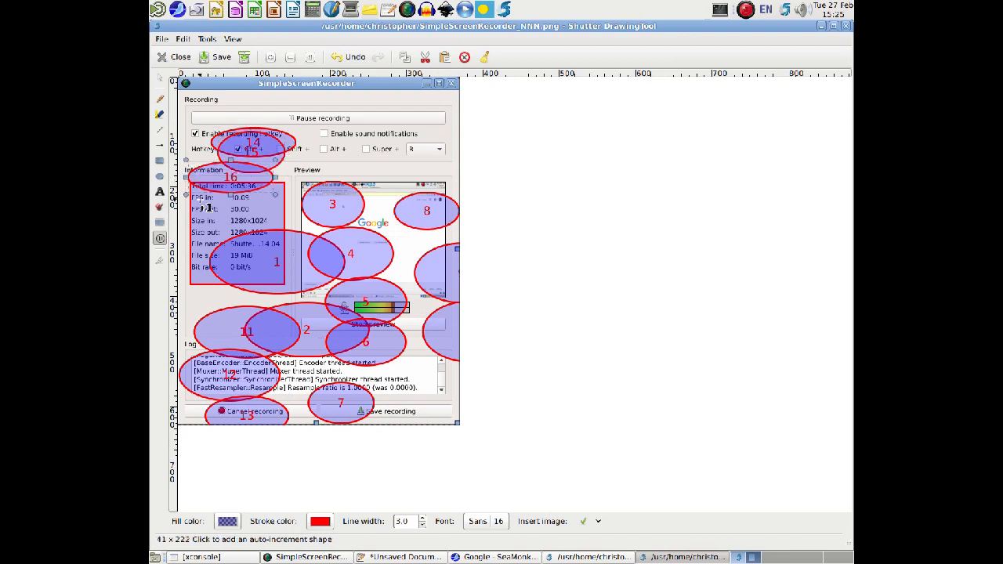
{"action": "left_click_drag", "start_coordinate": [180, 188], "coordinate": [275, 216]}
{"action": "left_click_drag", "start_coordinate": [182, 216], "coordinate": [268, 241]}
{"action": "left_click", "coordinate": [208, 39]}
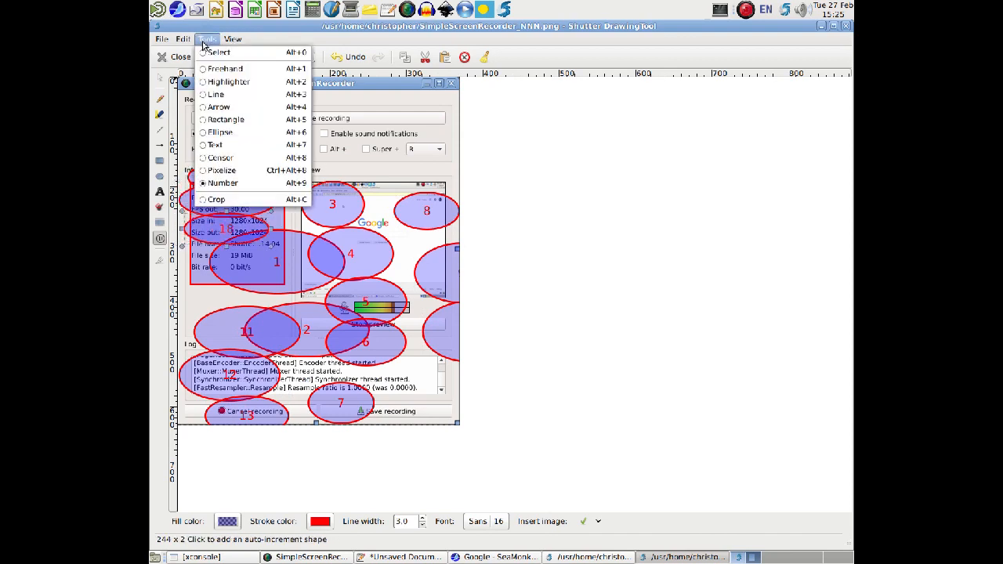
{"action": "left_click", "coordinate": [213, 50]}
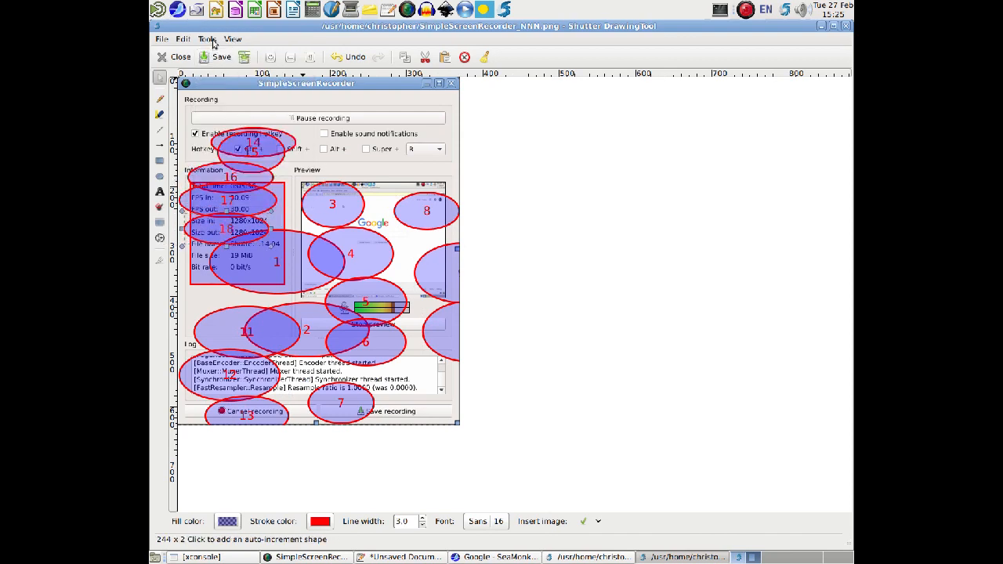
Export the annotated capture to the Desktop folder as the PDF SimpleScreenRecorder_NNN.pdf.
{"action": "left_click", "coordinate": [162, 40]}
{"action": "mouse_move", "coordinate": [174, 41]}
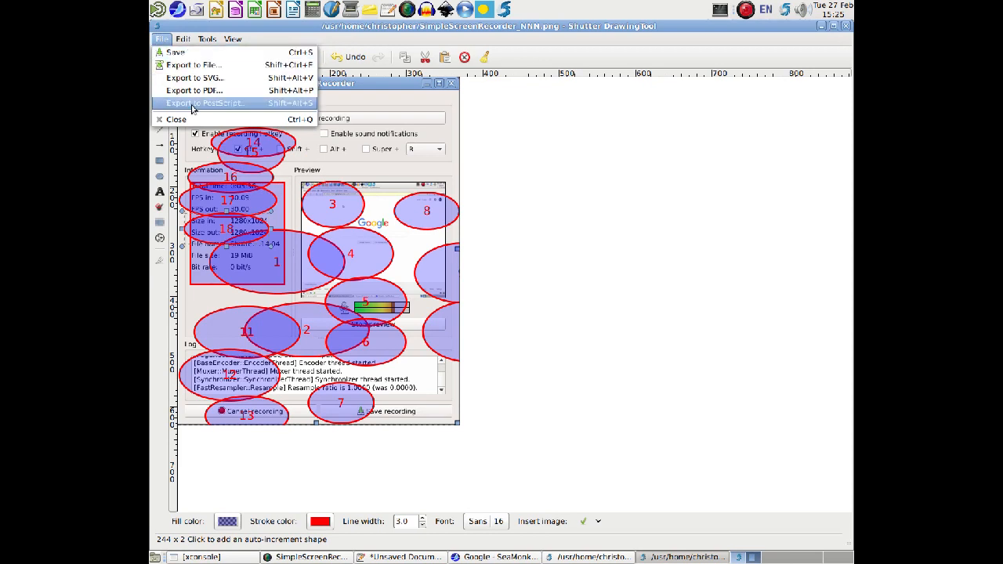
{"action": "left_click", "coordinate": [193, 91]}
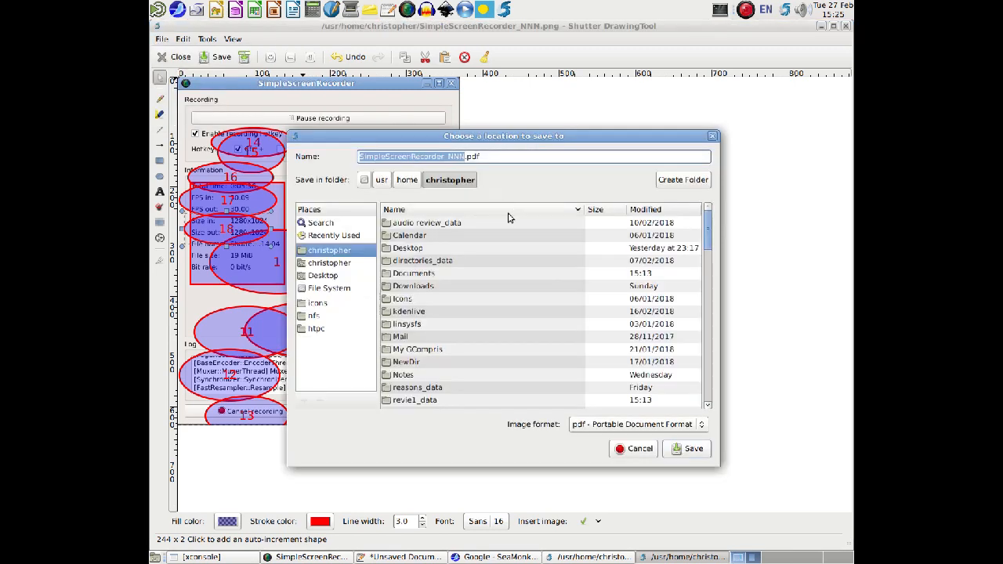
{"action": "left_click", "coordinate": [326, 278]}
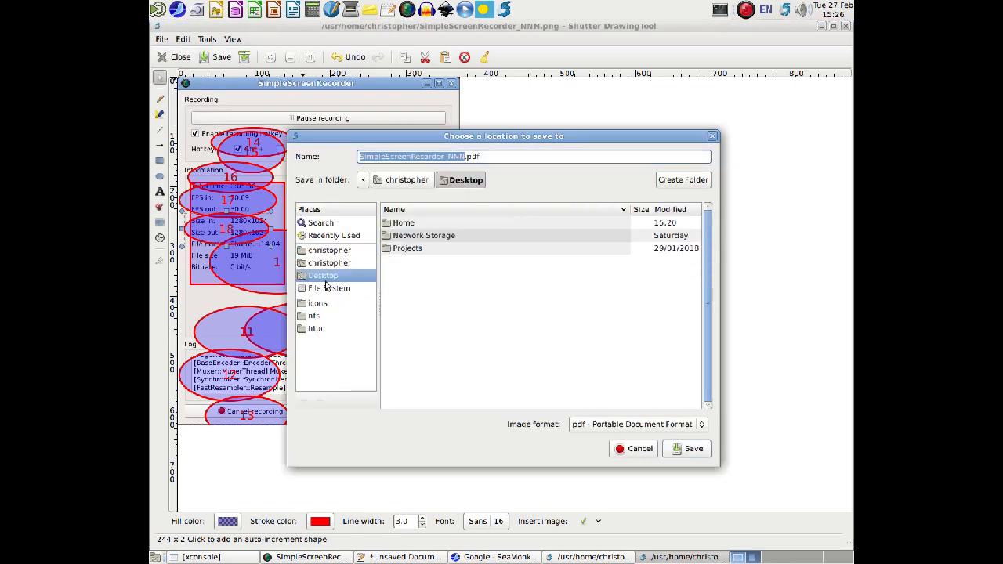
{"action": "left_click", "coordinate": [693, 449]}
Close the drawing tool without saving and close the SimpleScreenRecorder and Top Panel captures.
{"action": "left_click", "coordinate": [846, 26]}
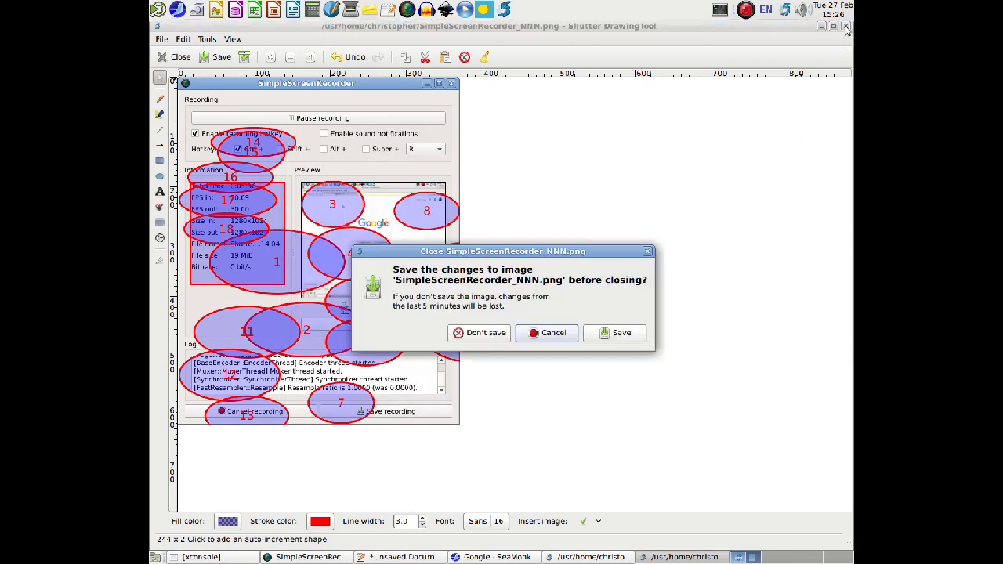
{"action": "left_click", "coordinate": [486, 335]}
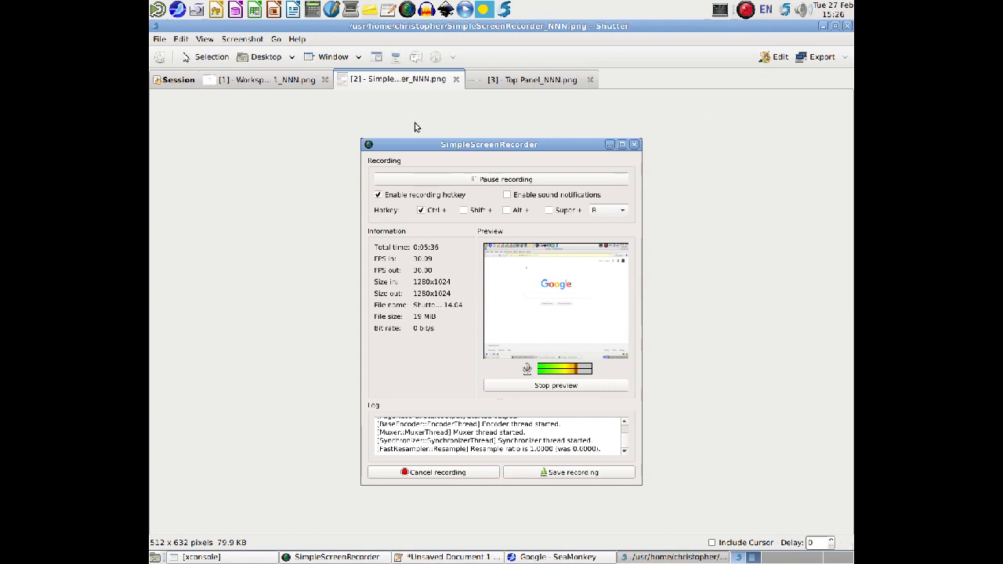
{"action": "left_click", "coordinate": [455, 79]}
{"action": "left_click", "coordinate": [459, 79]}
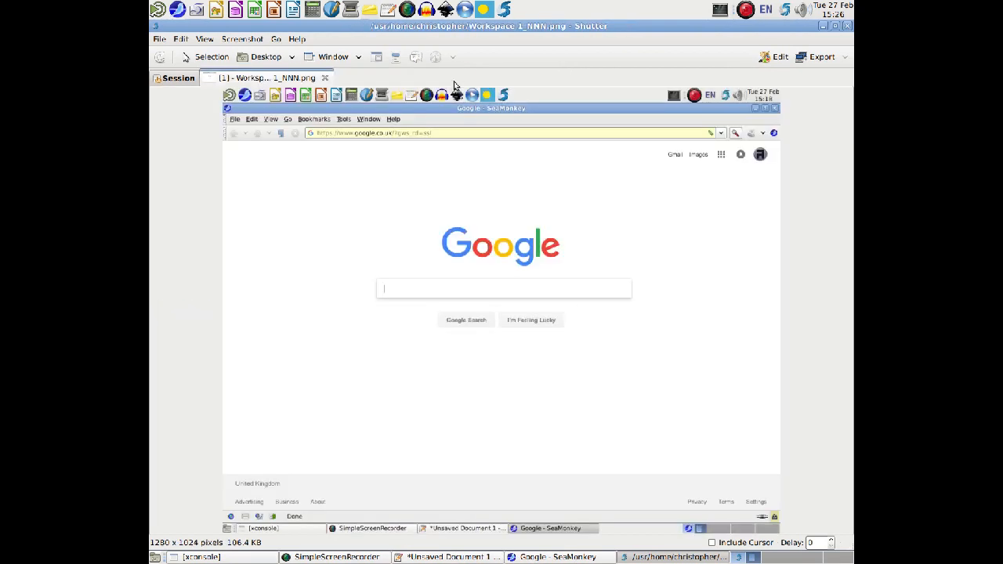
Close the Shutter, SeaMonkey and Pluma windows, discarding the unsaved text document.
{"action": "left_click", "coordinate": [847, 26]}
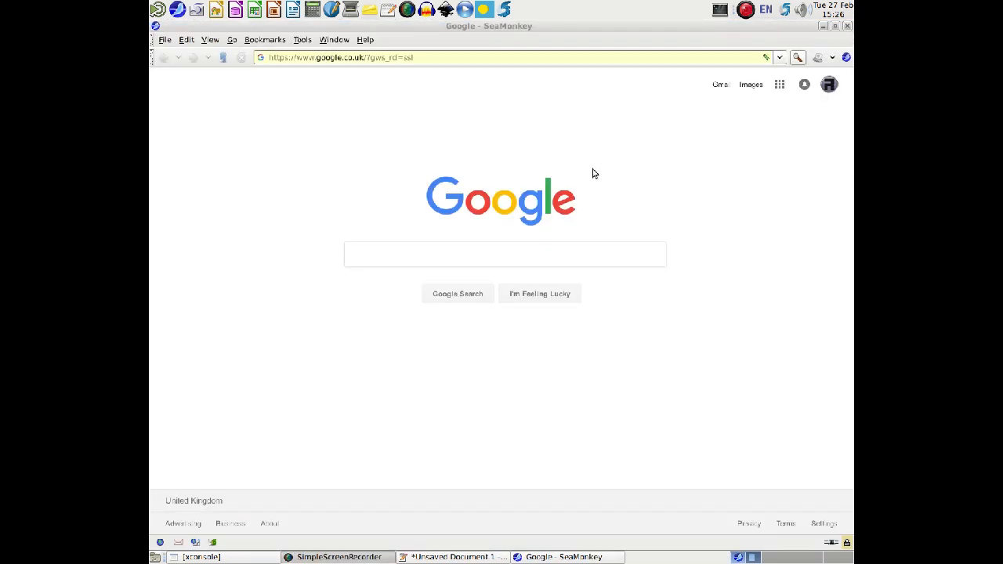
{"action": "left_click", "coordinate": [847, 26]}
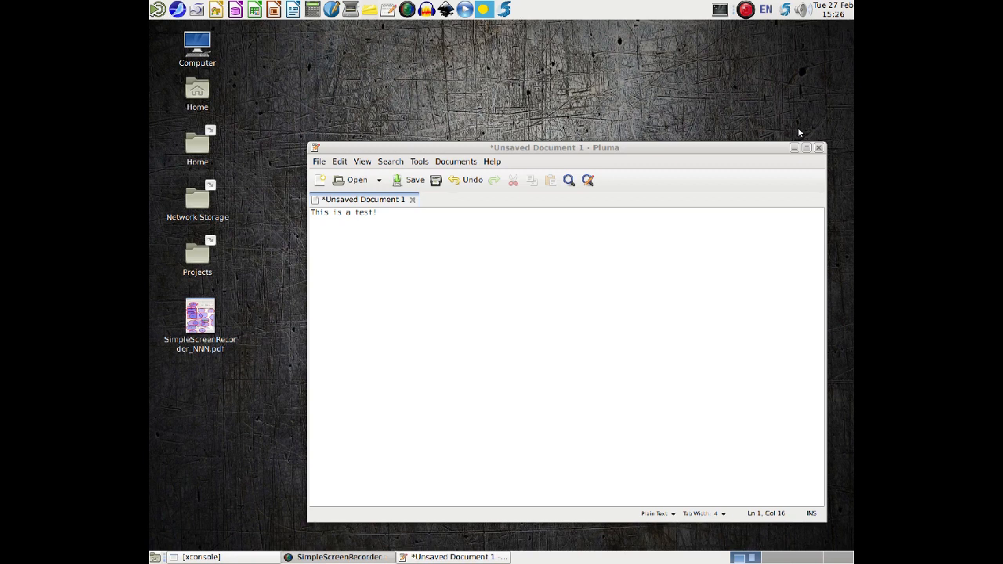
{"action": "left_click", "coordinate": [818, 148]}
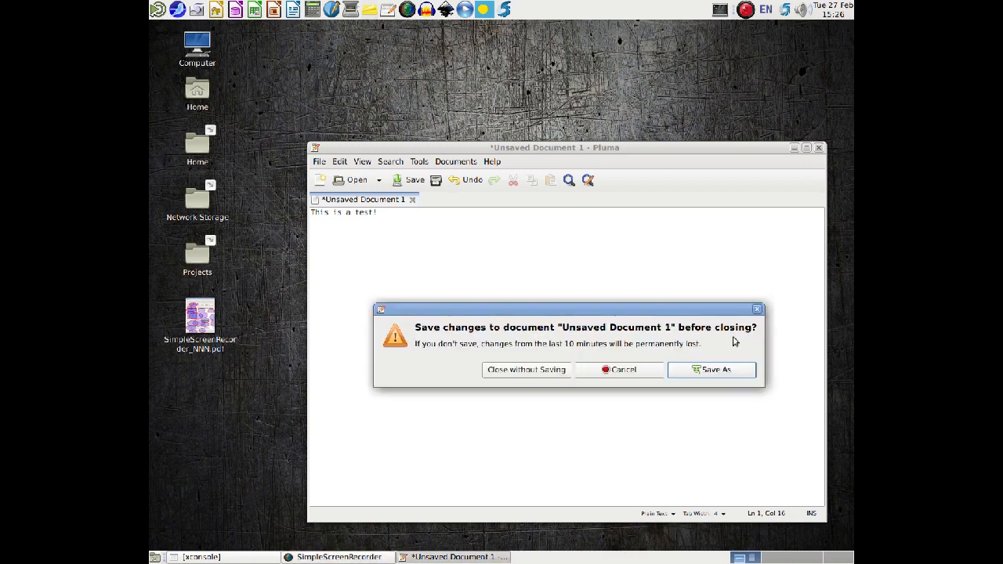
{"action": "left_click", "coordinate": [527, 369]}
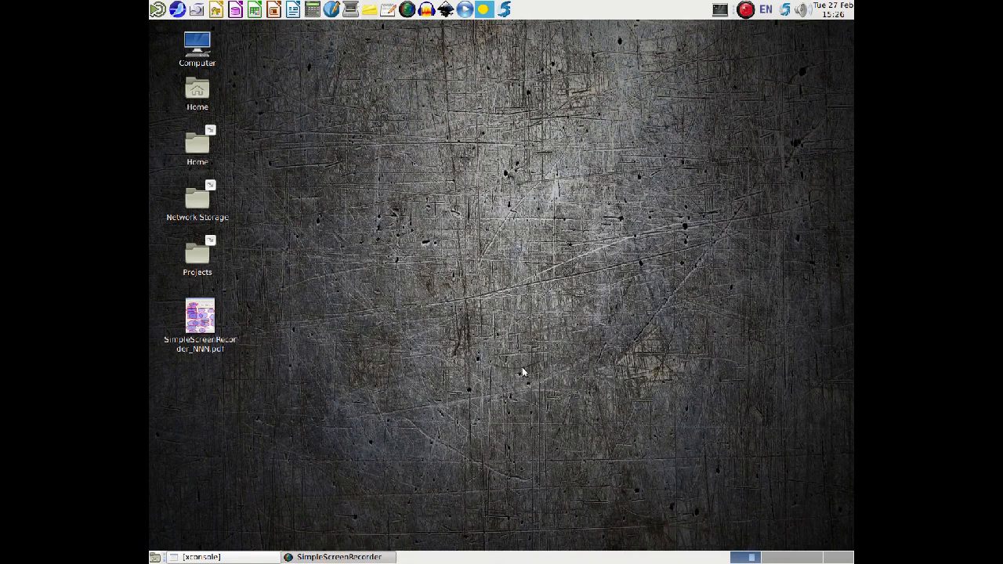
Move SimpleScreenRecorder_NNN.pdf to the right of the Computer icon on the desktop, view it in the document viewer, and close the viewer.
{"action": "left_click_drag", "start_coordinate": [193, 321], "coordinate": [319, 76]}
{"action": "double_click", "coordinate": [319, 76]}
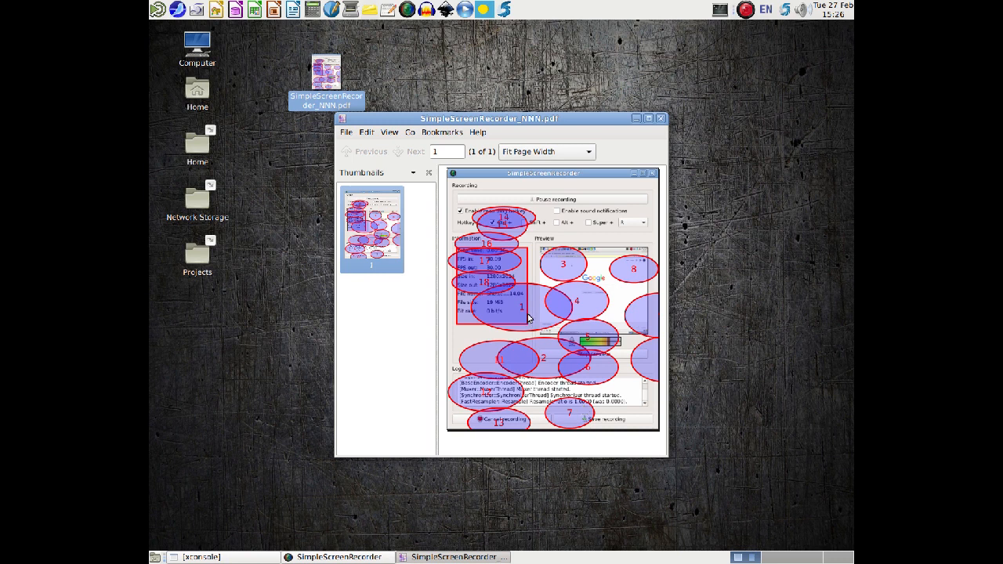
{"action": "left_click", "coordinate": [662, 119]}
Delete SimpleScreenRecorder_NNN.pdf from the desktop.
{"action": "right_click", "coordinate": [319, 78]}
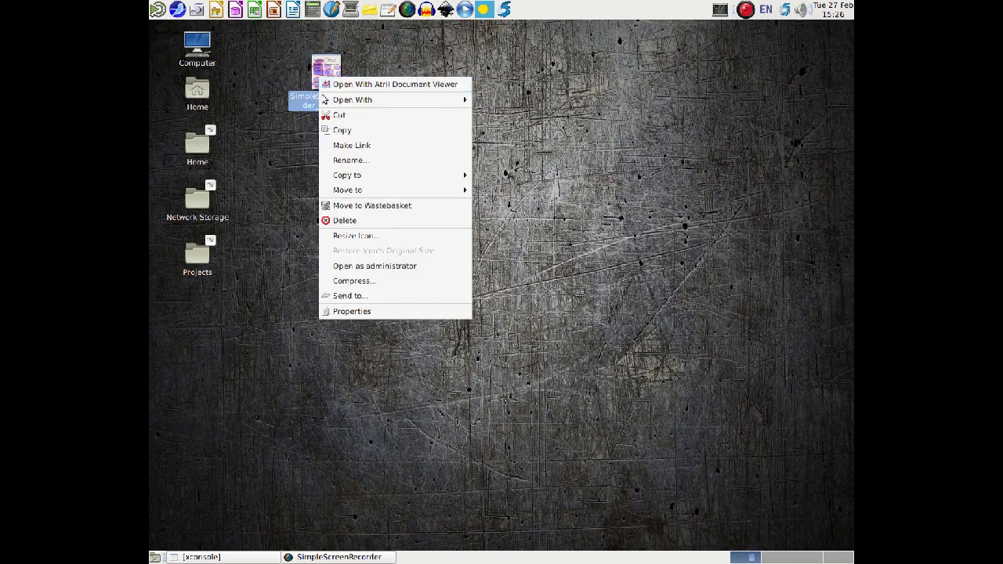
{"action": "left_click", "coordinate": [339, 220]}
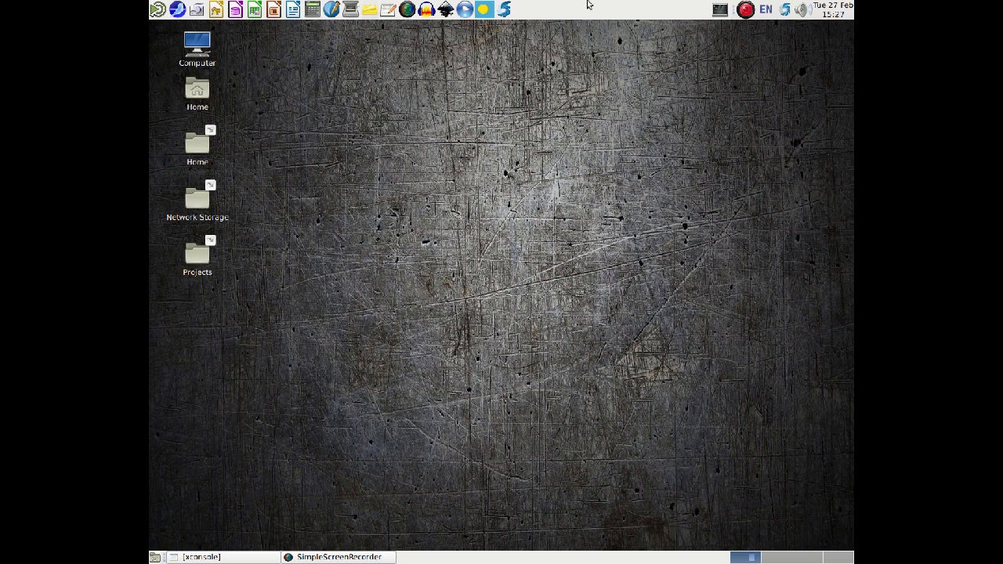
Open a terminal window, move it up toward the desktop icons and enlarge it.
{"action": "left_click", "coordinate": [720, 11]}
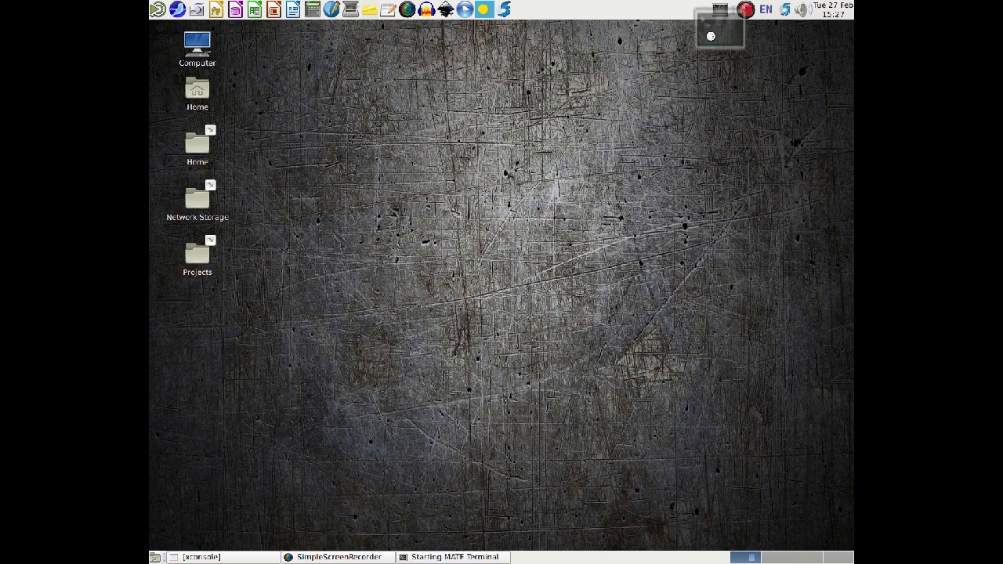
{"action": "left_click_drag", "start_coordinate": [437, 165], "coordinate": [376, 69]}
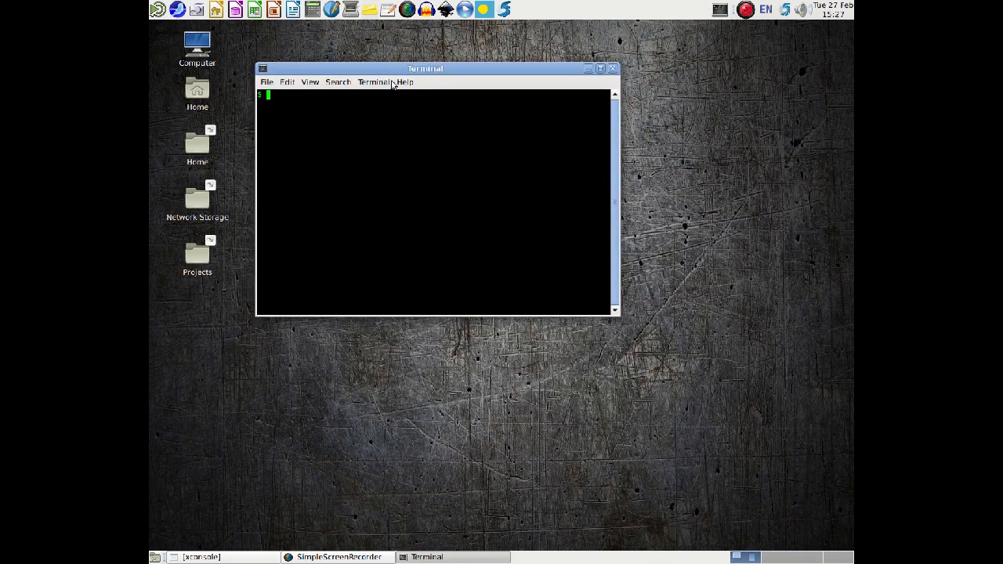
{"action": "left_click_drag", "start_coordinate": [615, 314], "coordinate": [804, 429]}
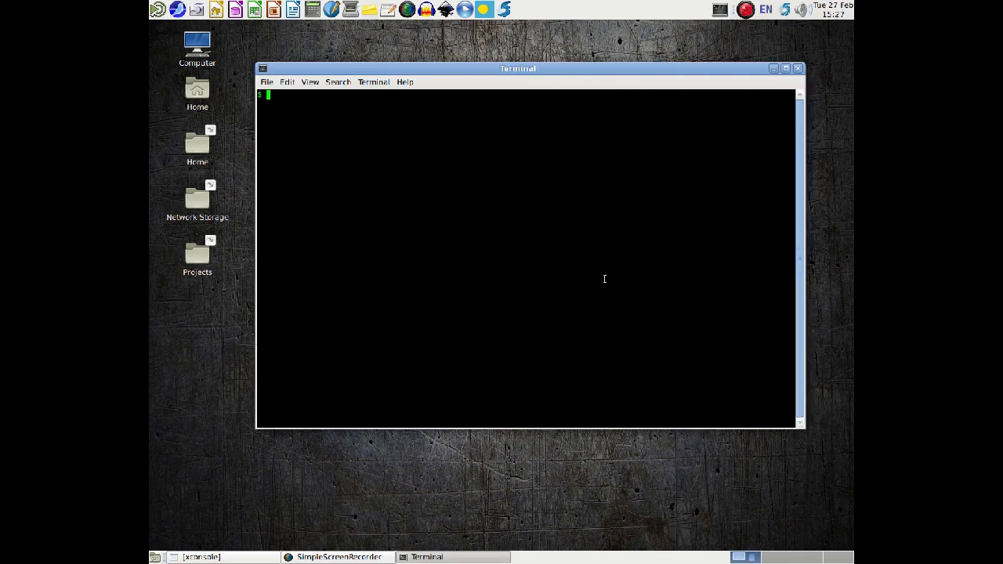
Run uname -a in the terminal and temporarily highlight the operating system name through release version at the start of its output.
{"action": "type", "text": "uname -a"}
{"action": "key", "text": "Return"}
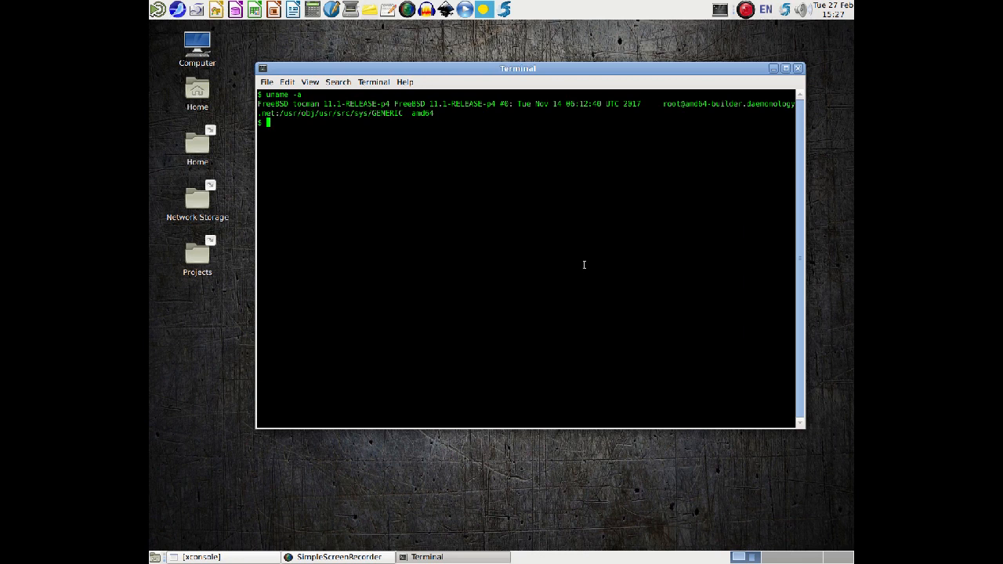
{"action": "left_click_drag", "start_coordinate": [256, 103], "coordinate": [394, 103]}
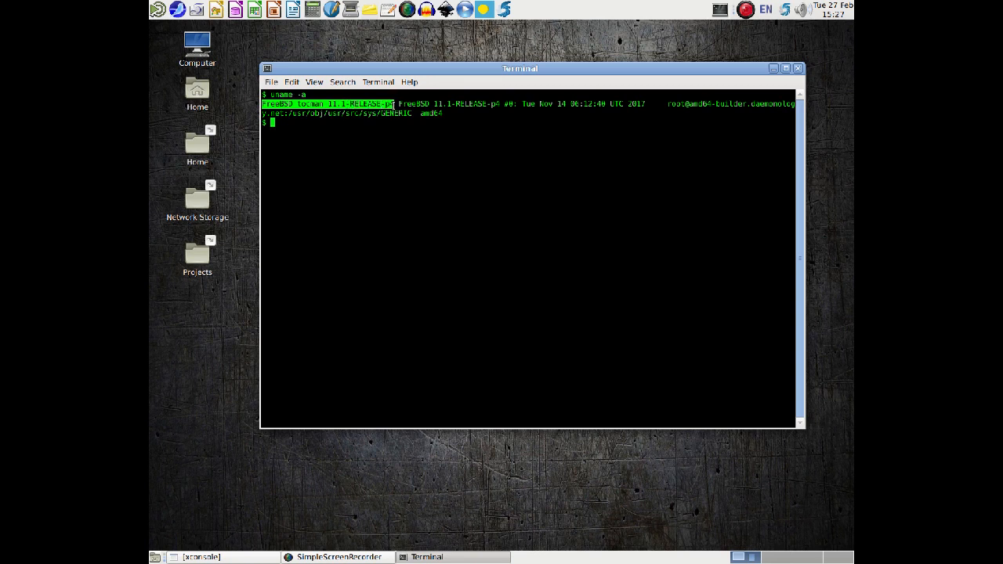
{"action": "left_click", "coordinate": [712, 116]}
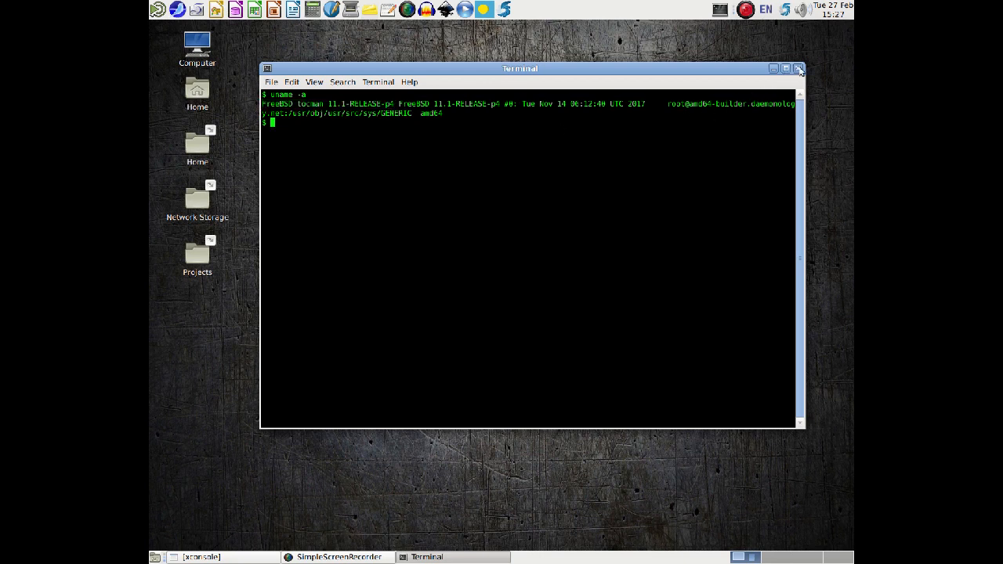
Reposition and further enlarge the terminal, run neofetch to view the system information, and close the terminal.
{"action": "left_click_drag", "start_coordinate": [608, 69], "coordinate": [562, 55]}
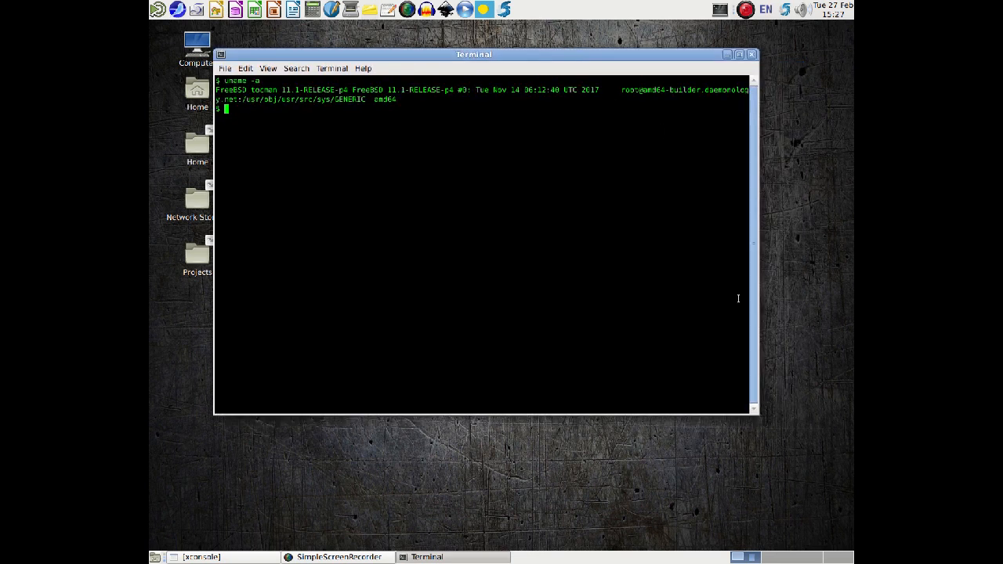
{"action": "left_click_drag", "start_coordinate": [751, 421], "coordinate": [780, 443]}
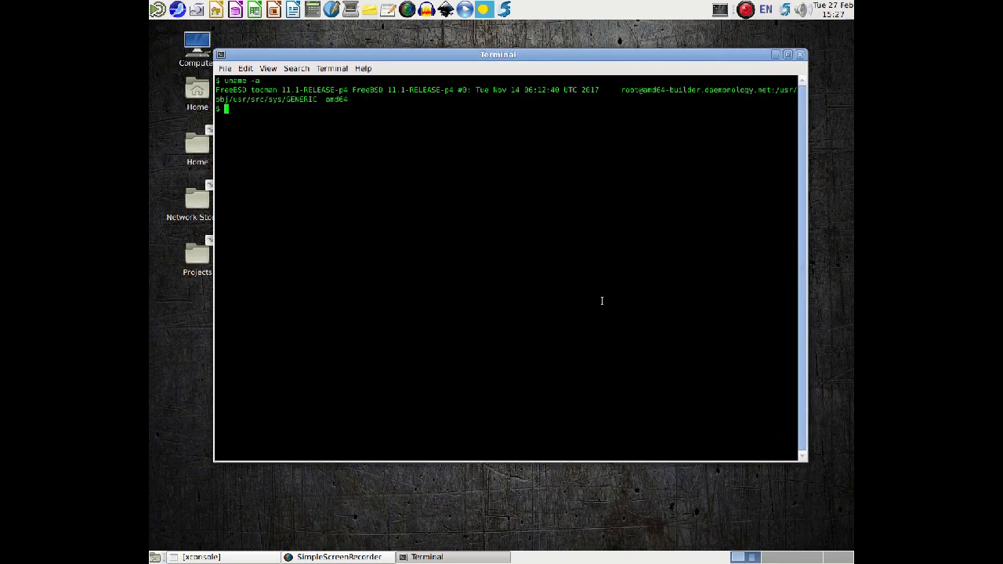
{"action": "type", "text": "neofetch"}
{"action": "key", "text": "Return"}
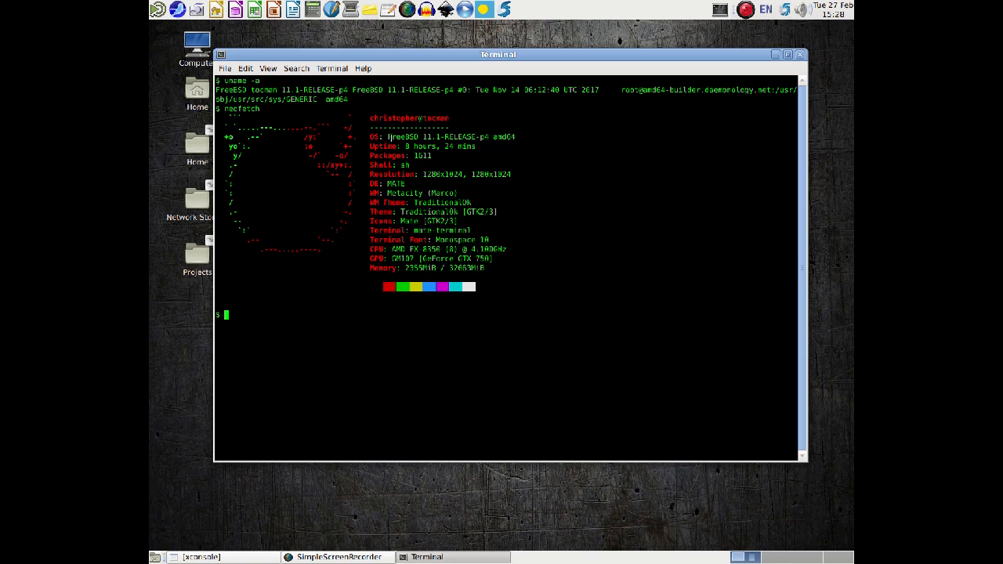
{"action": "left_click", "coordinate": [799, 55]}
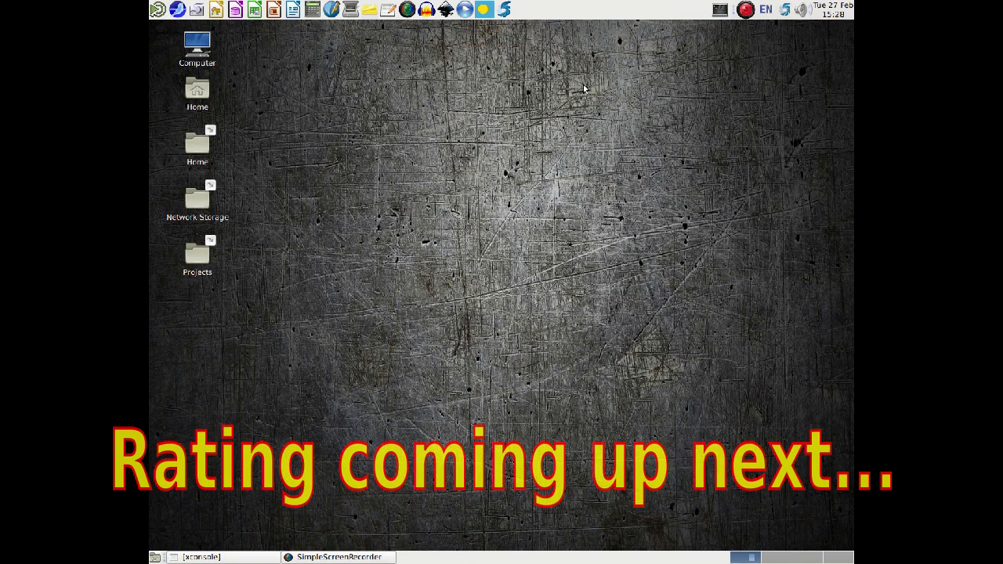